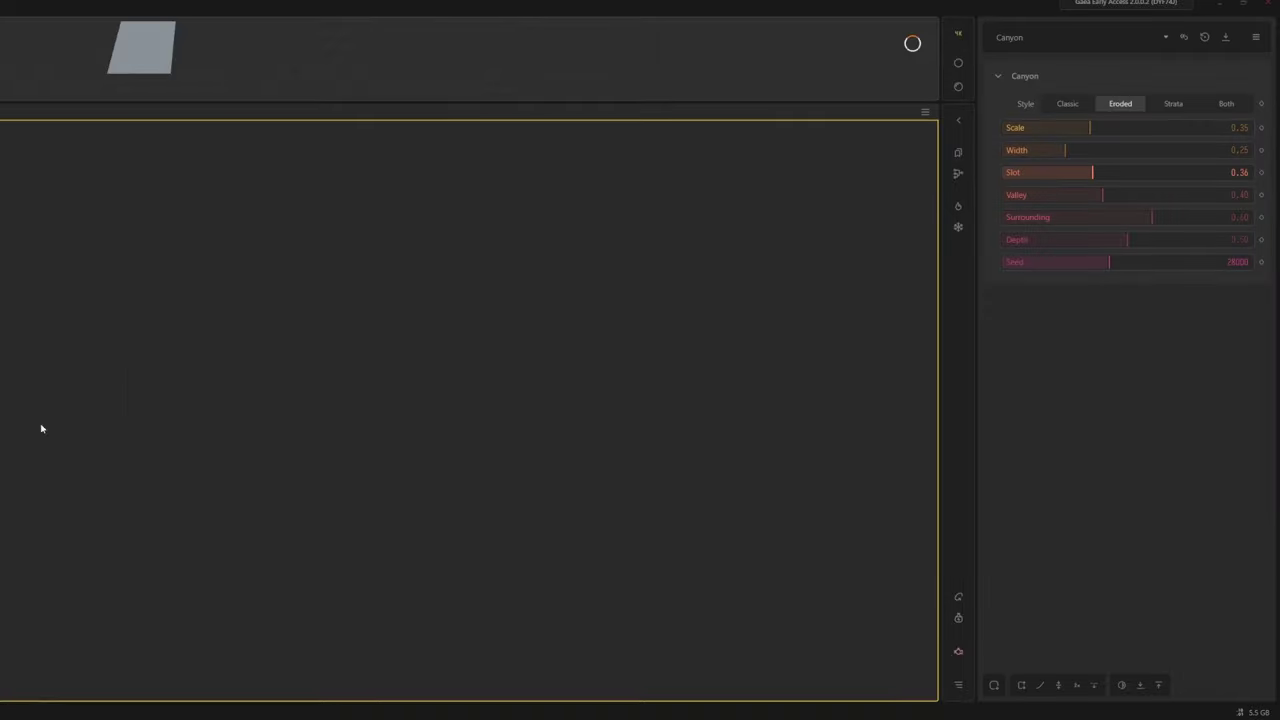
# Preview the eroded canyon terrain by selecting the RockMap node in Gaea
pyautogui.click(379, 497)
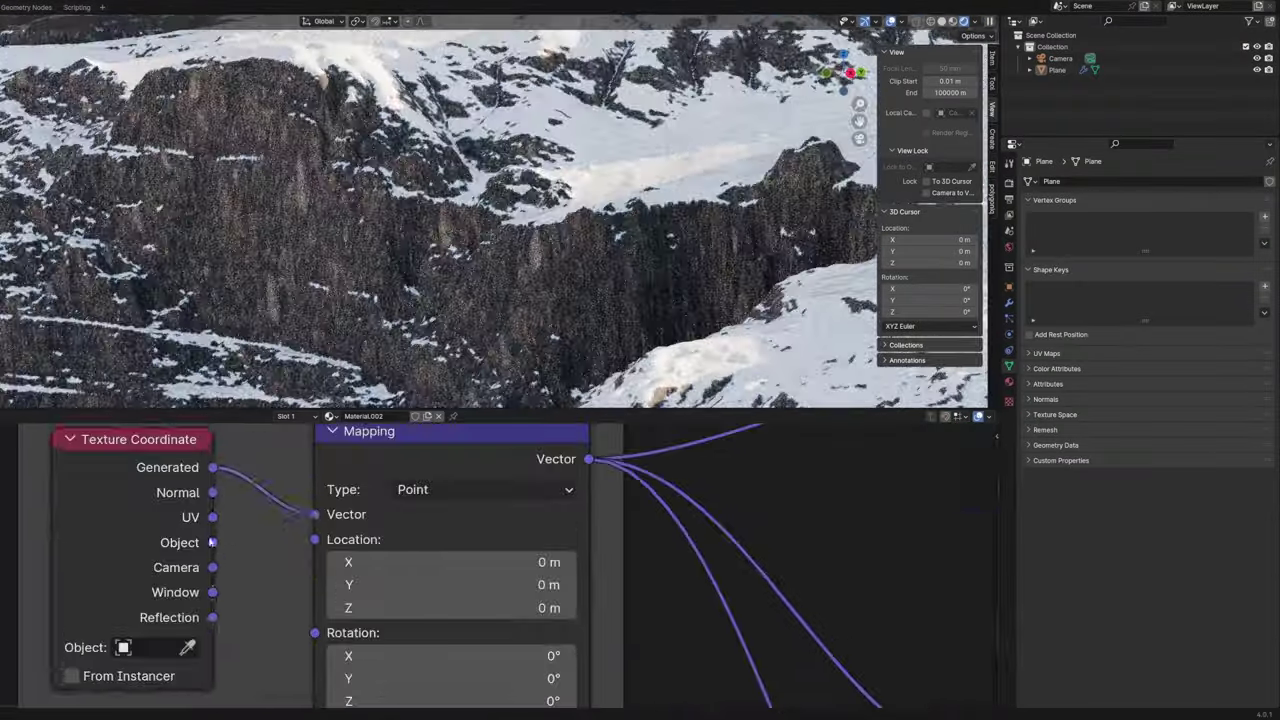
# Set the texture Mapping scale to 150 and test-render the snowy terrain
pyautogui.write('0')
pyautogui.press('Return')
pyautogui.press('F12')
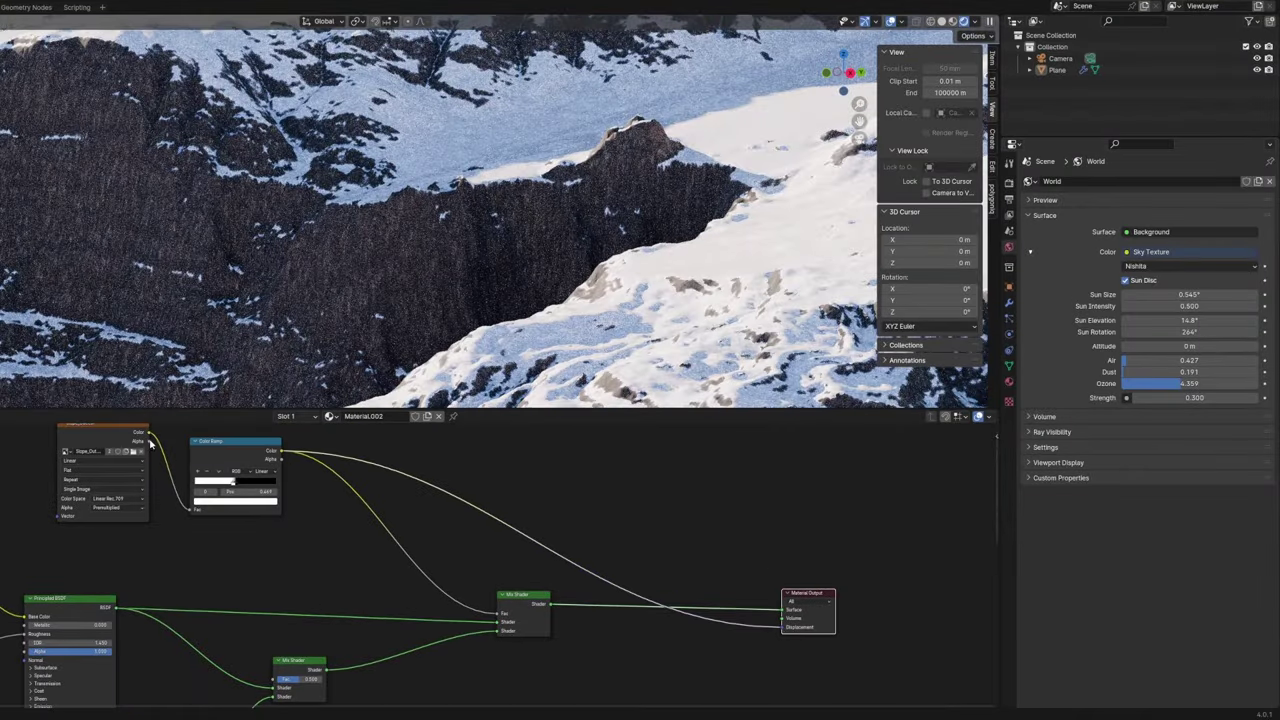
pyautogui.press('F12')
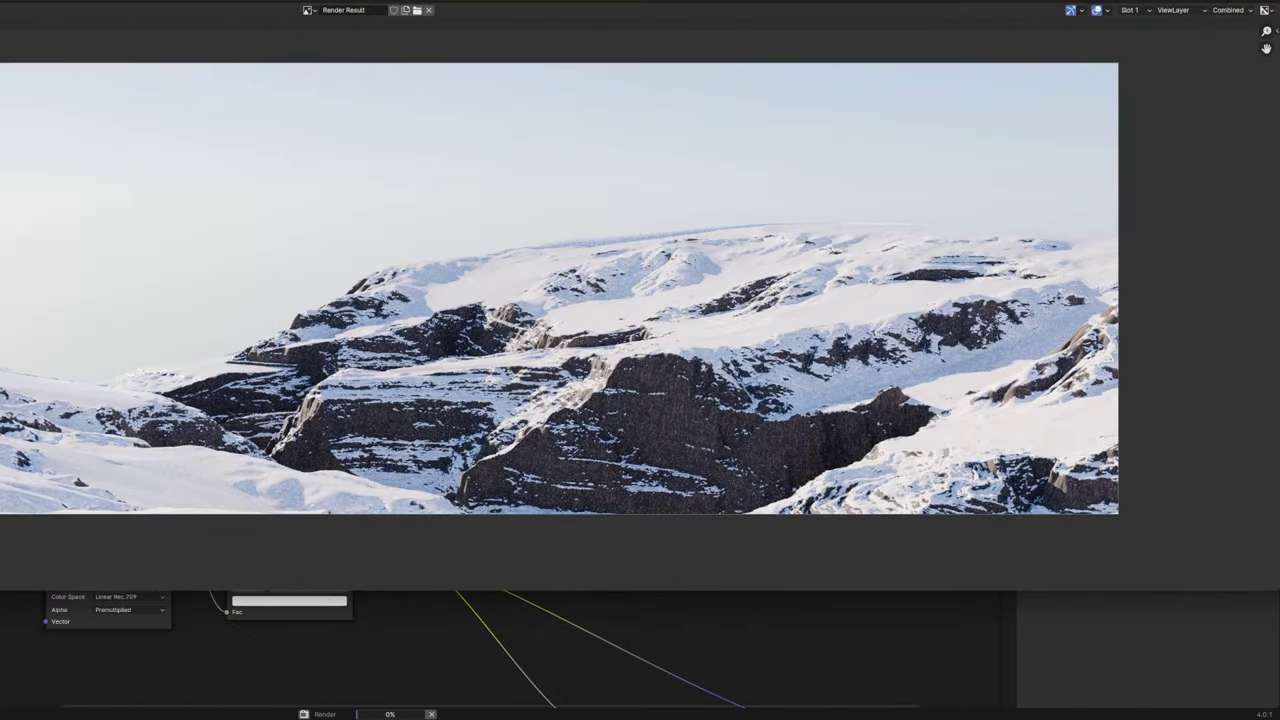
pyautogui.press('Escape')
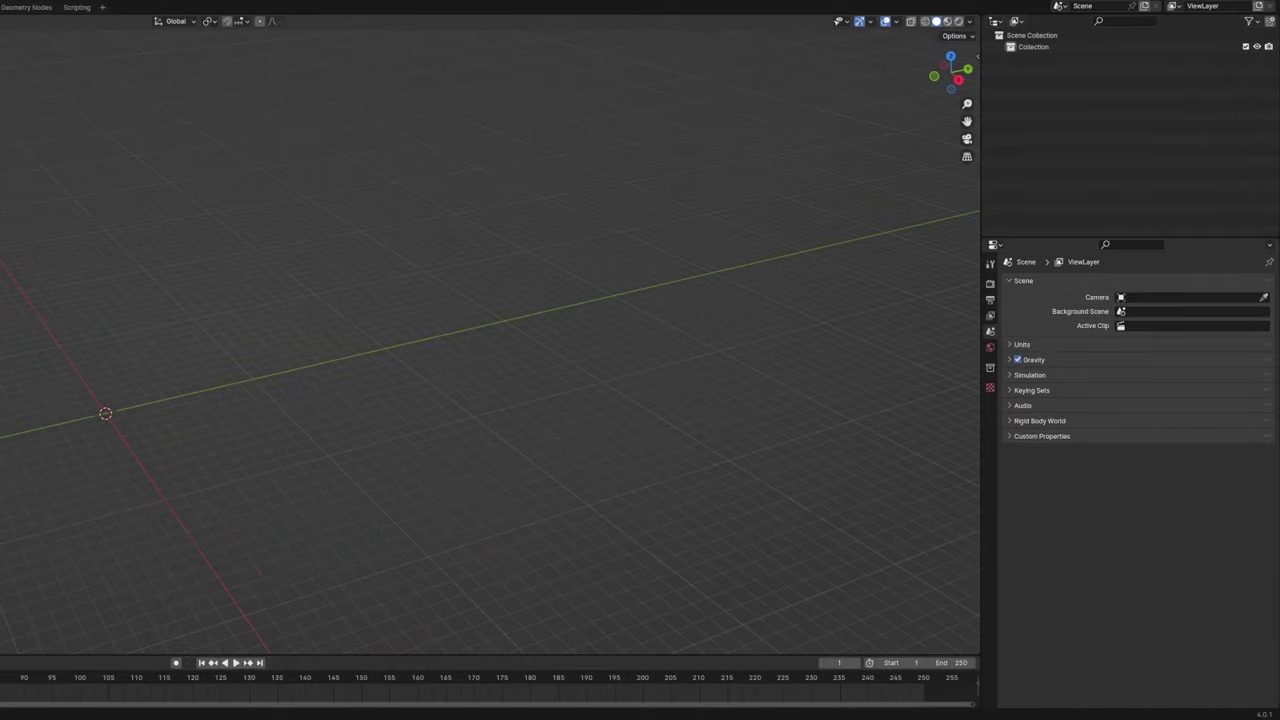
# Add a UV sphere and delete its lower half to make a hemisphere
pyautogui.click(387, 465)
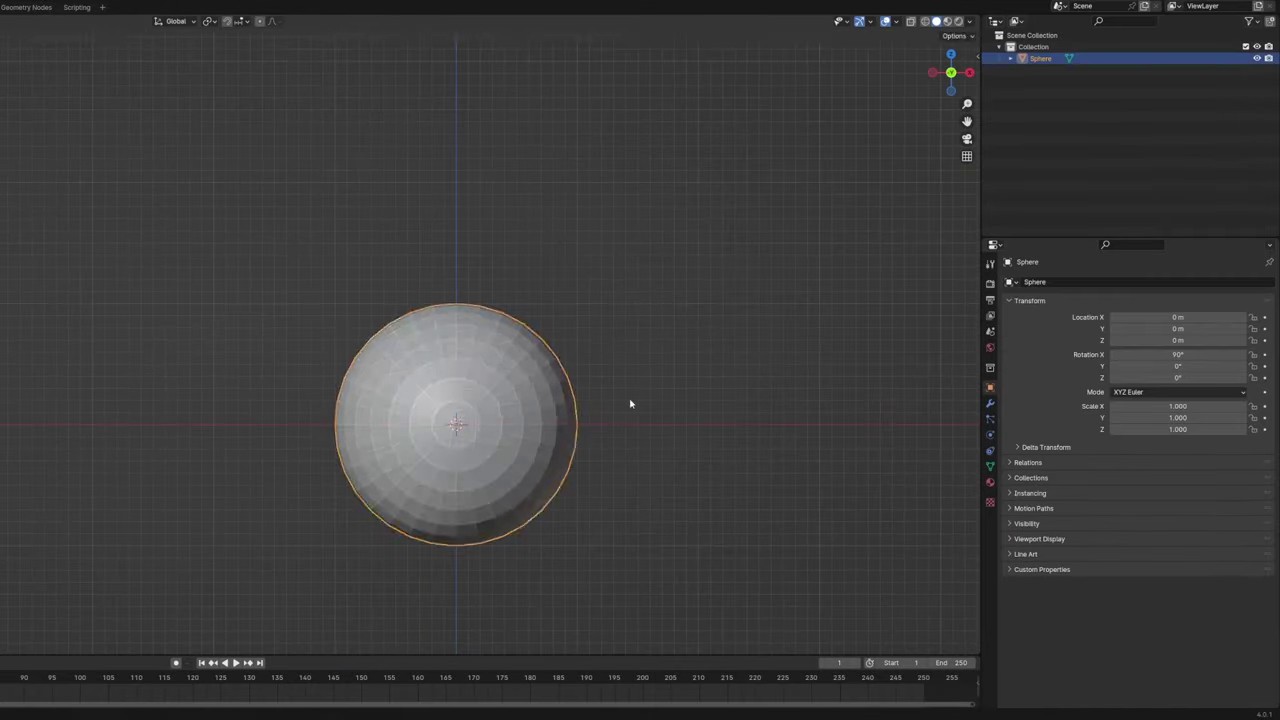
pyautogui.moveTo(512, 415); pyautogui.dragTo(245, 284, button='middle')
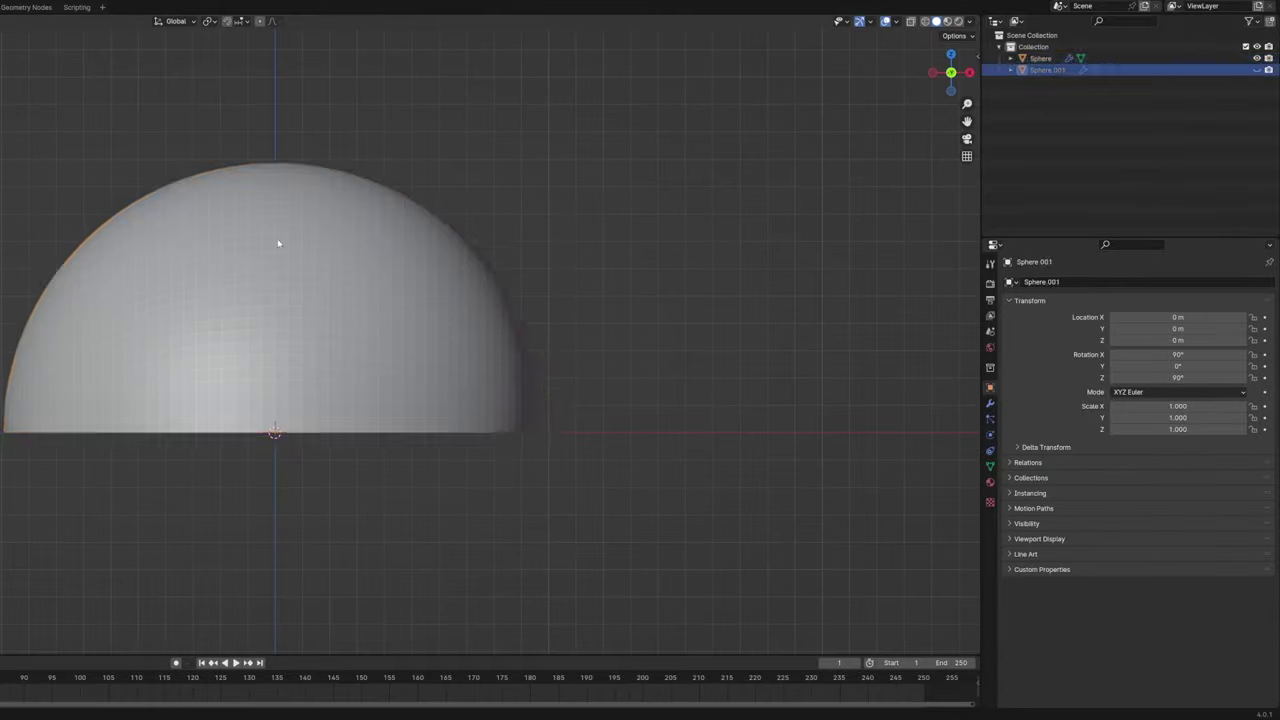
pyautogui.click(222, 173)
pyautogui.moveTo(276, 177); pyautogui.dragTo(148, 460, button='middle')
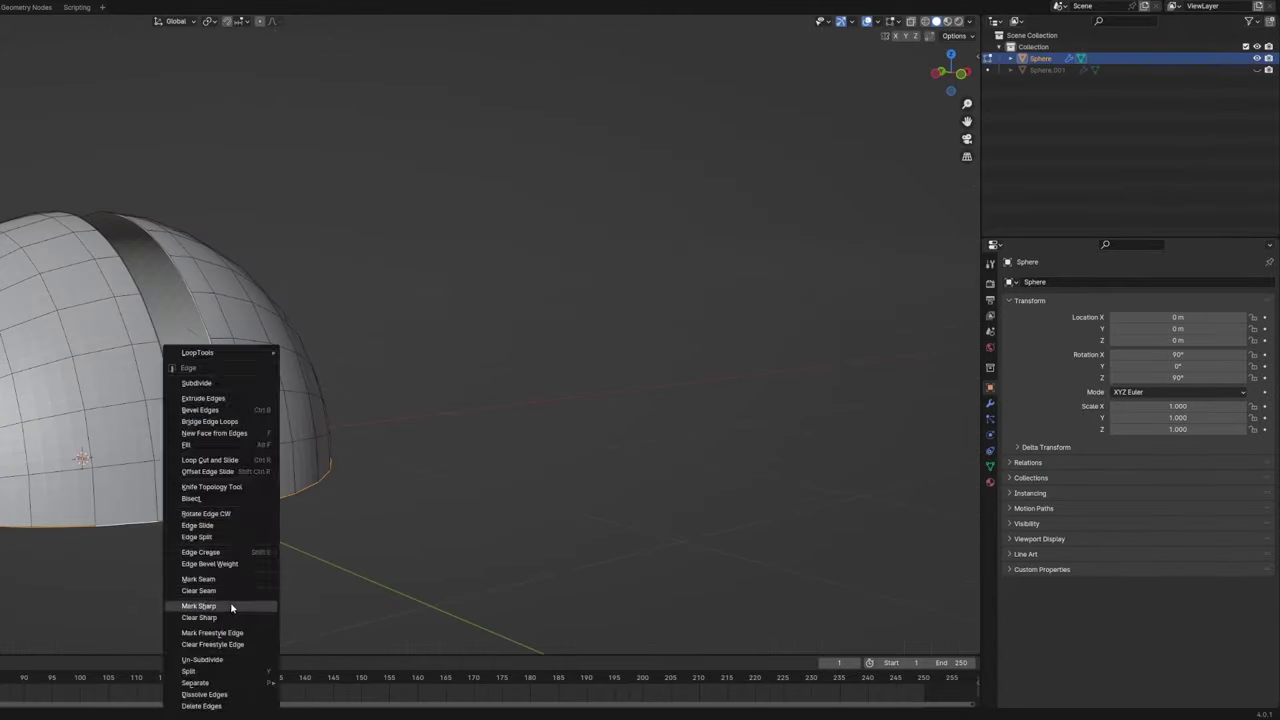
# On the duplicate Sphere.001, keep only a column of faces over the dome top
pyautogui.click(1121, 75)
pyautogui.press('Tab')
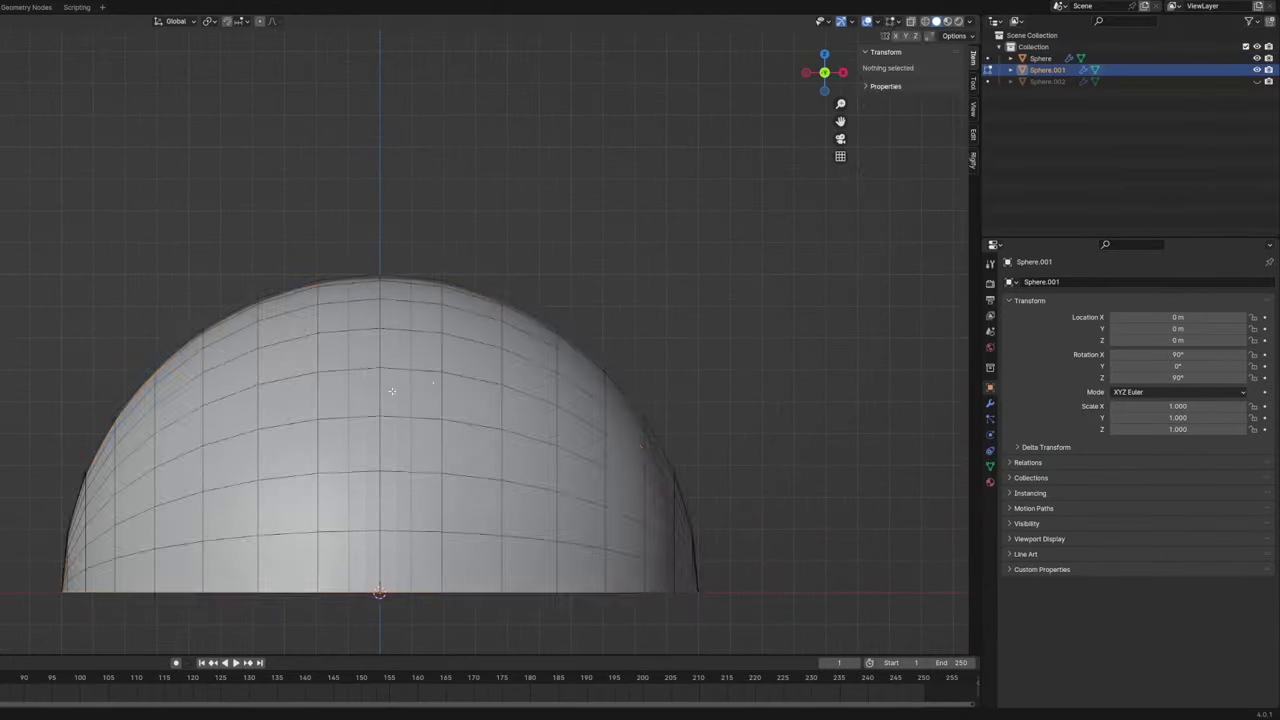
pyautogui.hotkey('alt', 'z')
pyautogui.moveTo(206, 229); pyautogui.dragTo(259, 400)
pyautogui.press('x')
pyautogui.click(480, 555)
pyautogui.hotkey('alt', 'z')
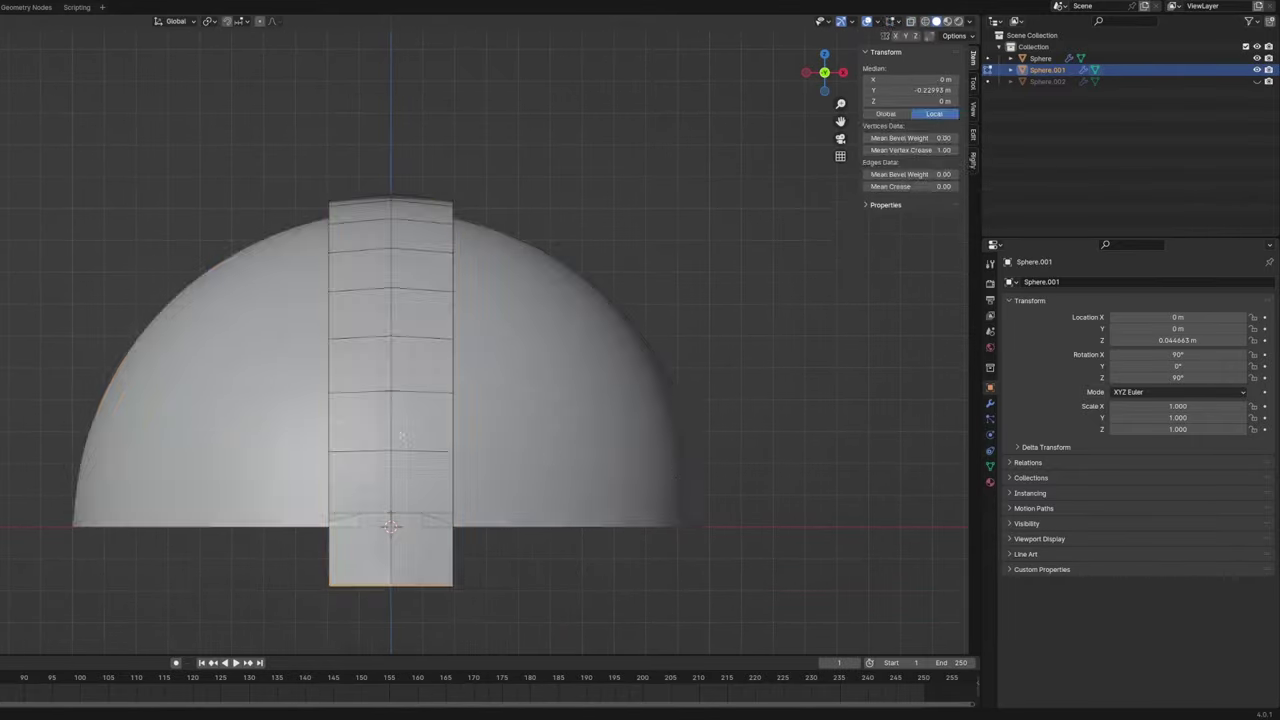
pyautogui.press('Tab')
# Give the strip a Subdivision modifier and a Z-axis Mirror modifier, ordered mirror first
pyautogui.hotkey('ctrl', '2')
pyautogui.click(1143, 281)
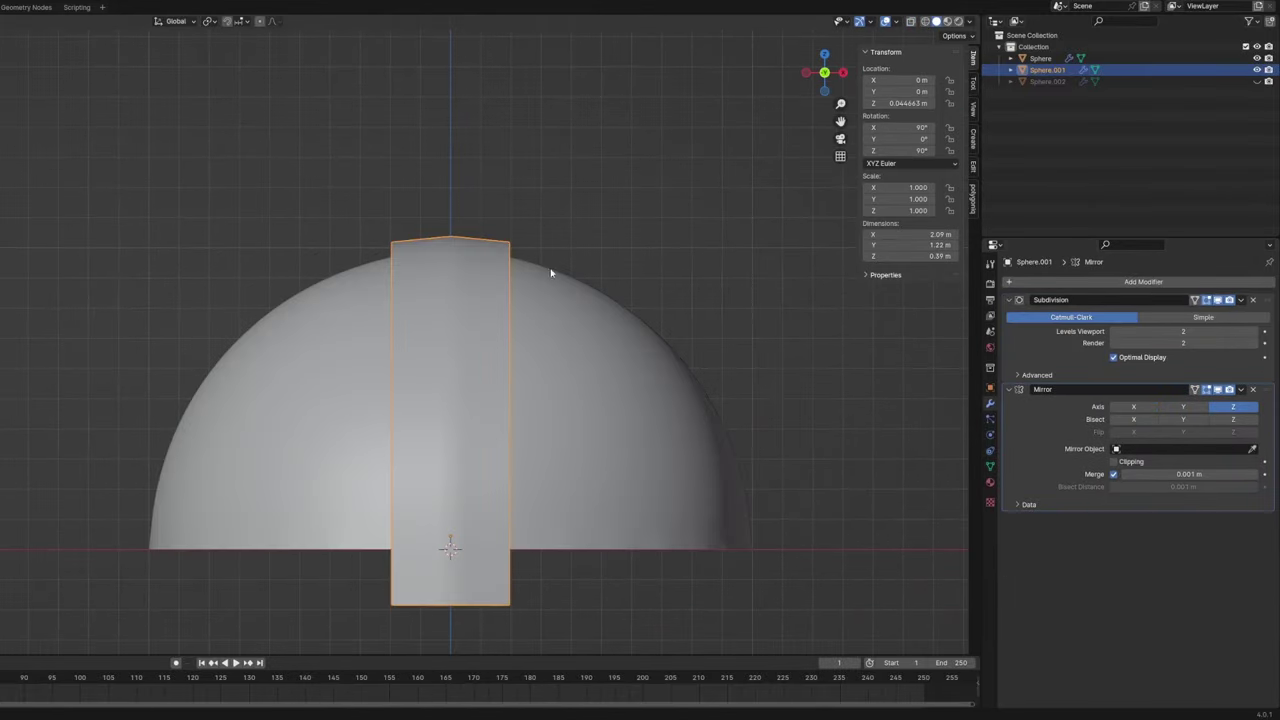
pyautogui.moveTo(517, 354)
pyautogui.mouseDown(button='middle')
pyautogui.moveTo(751, 334)
pyautogui.moveTo(510, 371)
pyautogui.moveTo(623, 443)
pyautogui.mouseUp(button='middle')
pyautogui.scroll(3, 748, 474)
pyautogui.scroll(3, 748, 474)
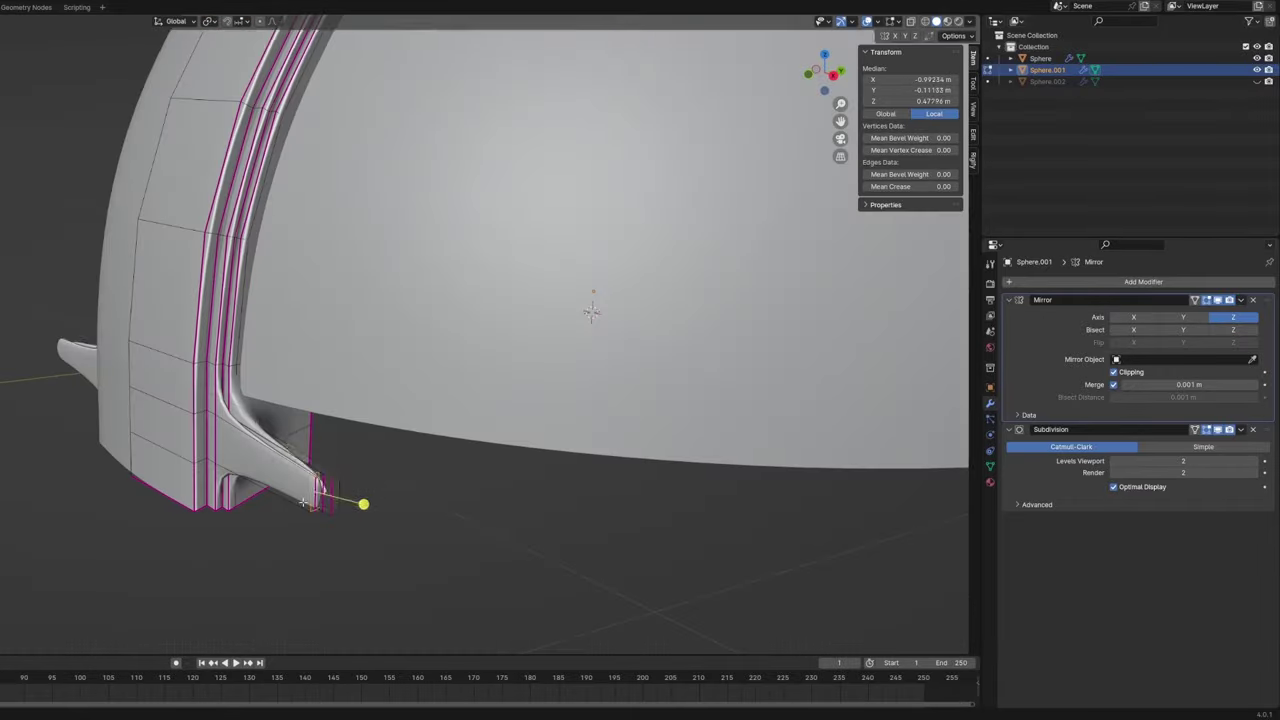
pyautogui.moveTo(303, 501); pyautogui.dragTo(223, 407, button='middle')
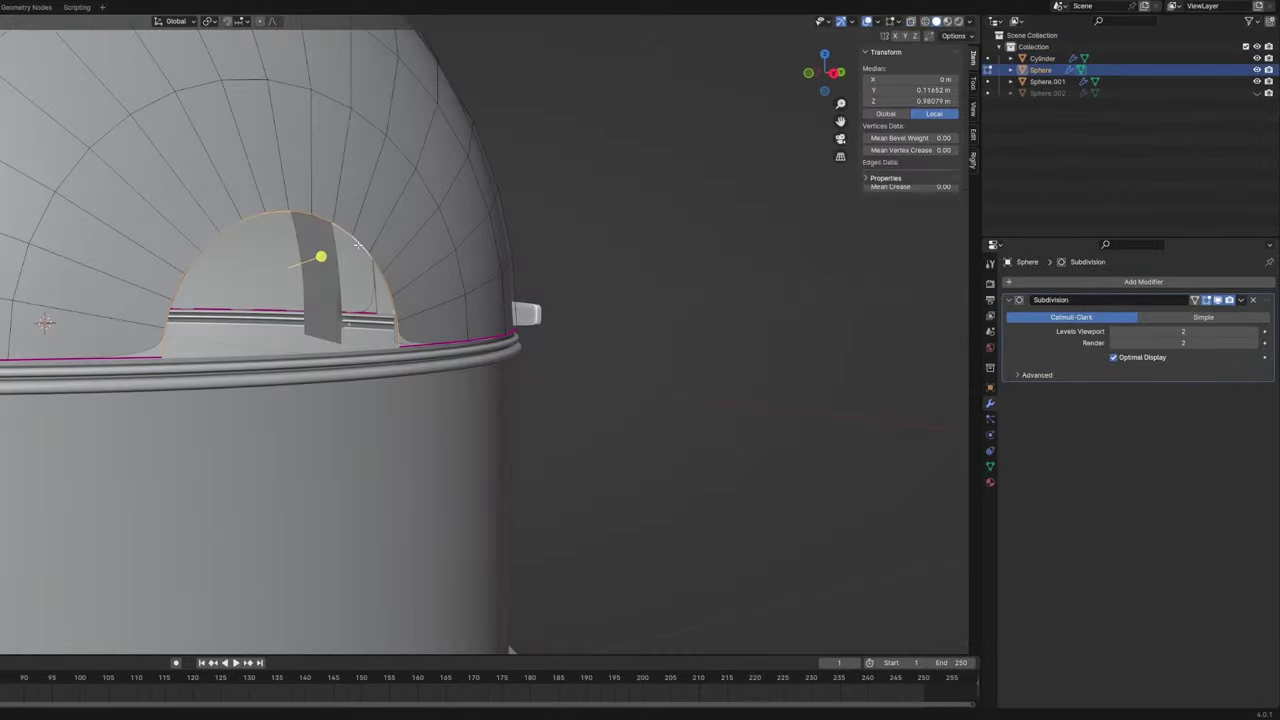
# Select the edges of the dome's half-disc opening and bring up the Edge menu
pyautogui.moveTo(357, 244)
pyautogui.mouseDown(button='middle')
pyautogui.moveTo(400, 309)
pyautogui.moveTo(600, 450)
pyautogui.mouseUp(button='middle')
pyautogui.scroll(-3, 400, 309)
pyautogui.scroll(3, 668, 510)
pyautogui.moveTo(668, 510); pyautogui.dragTo(500, 400, button='middle')
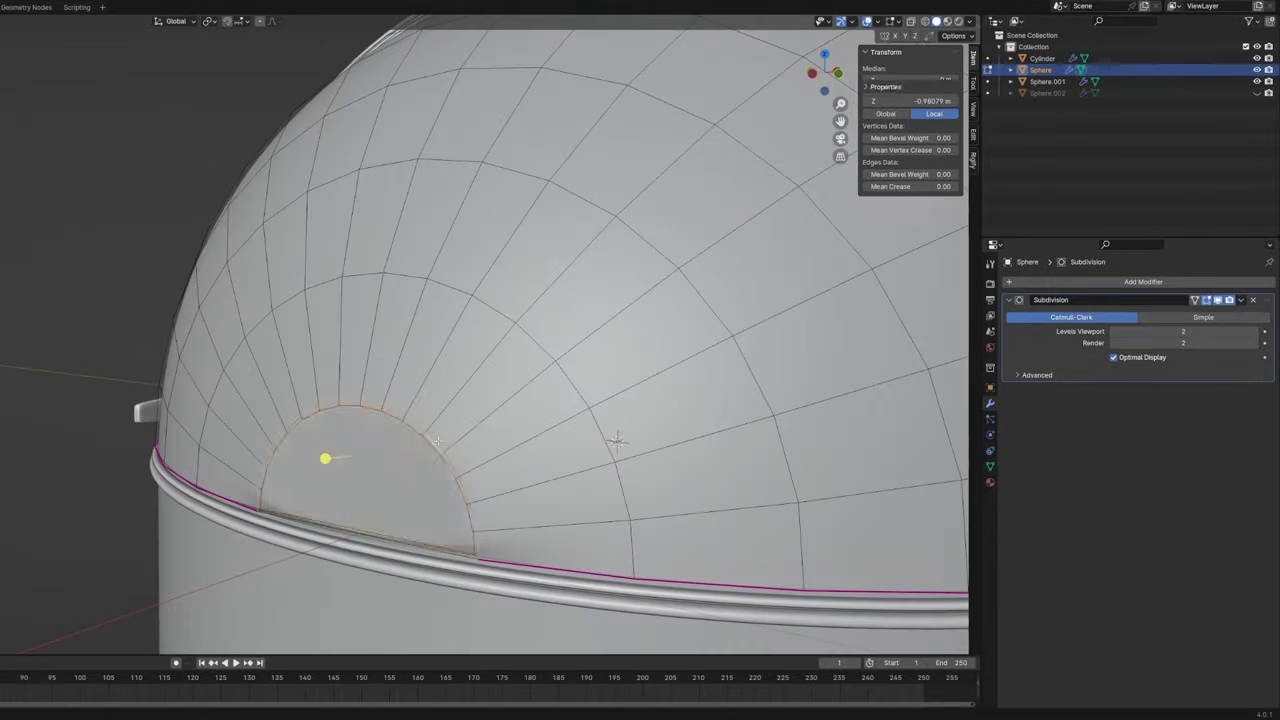
pyautogui.scroll(-5, 441, 363)
pyautogui.scroll(5, 441, 363)
pyautogui.press('2')
pyautogui.rightClick(602, 326)
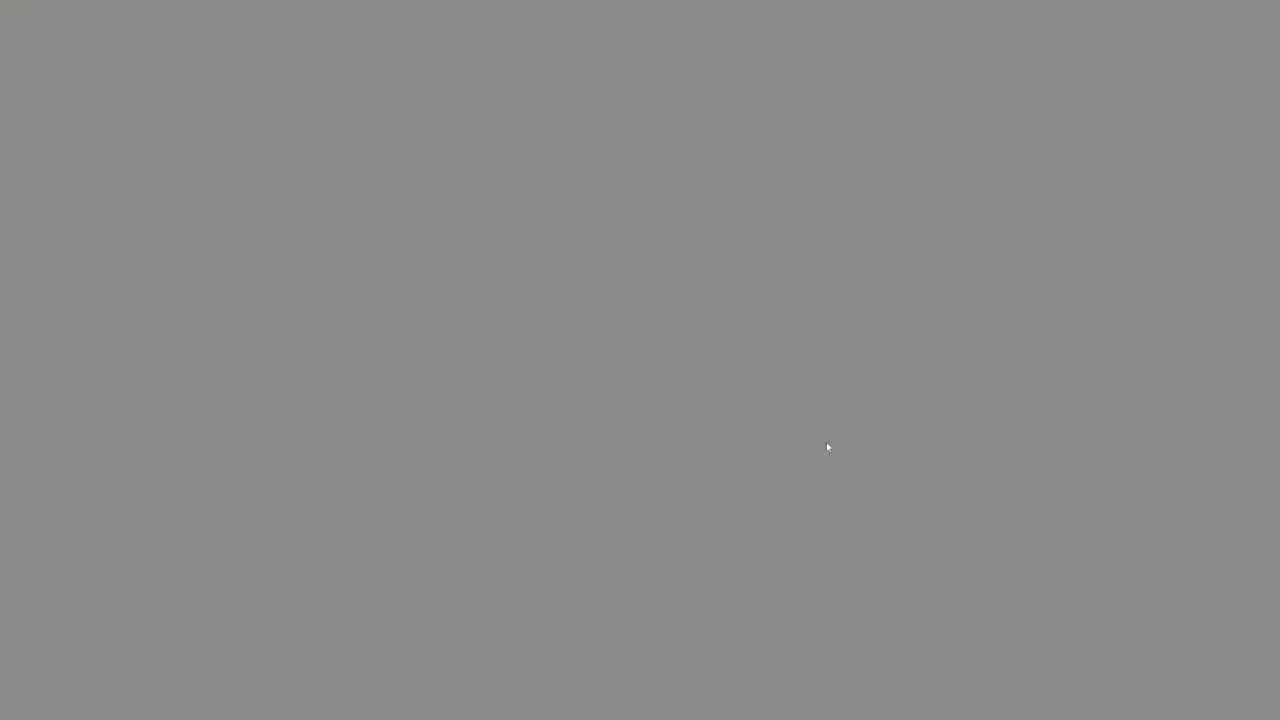
# Paste the copied observatory objects into the snowy terrain scene
pyautogui.hotkey('ctrl', 'v')
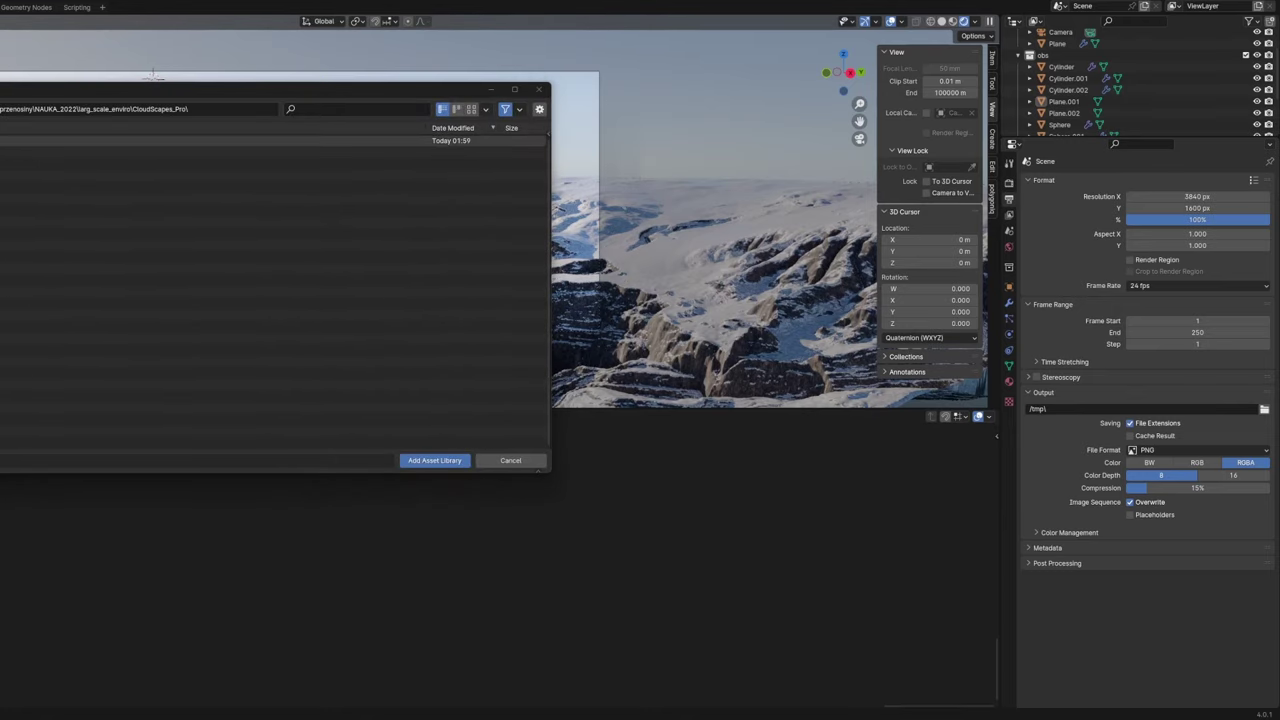
# Add CloudScapes_Pro as an asset library, rotate and move a placed cloud, then select Altostratus_16
pyautogui.click(434, 460)
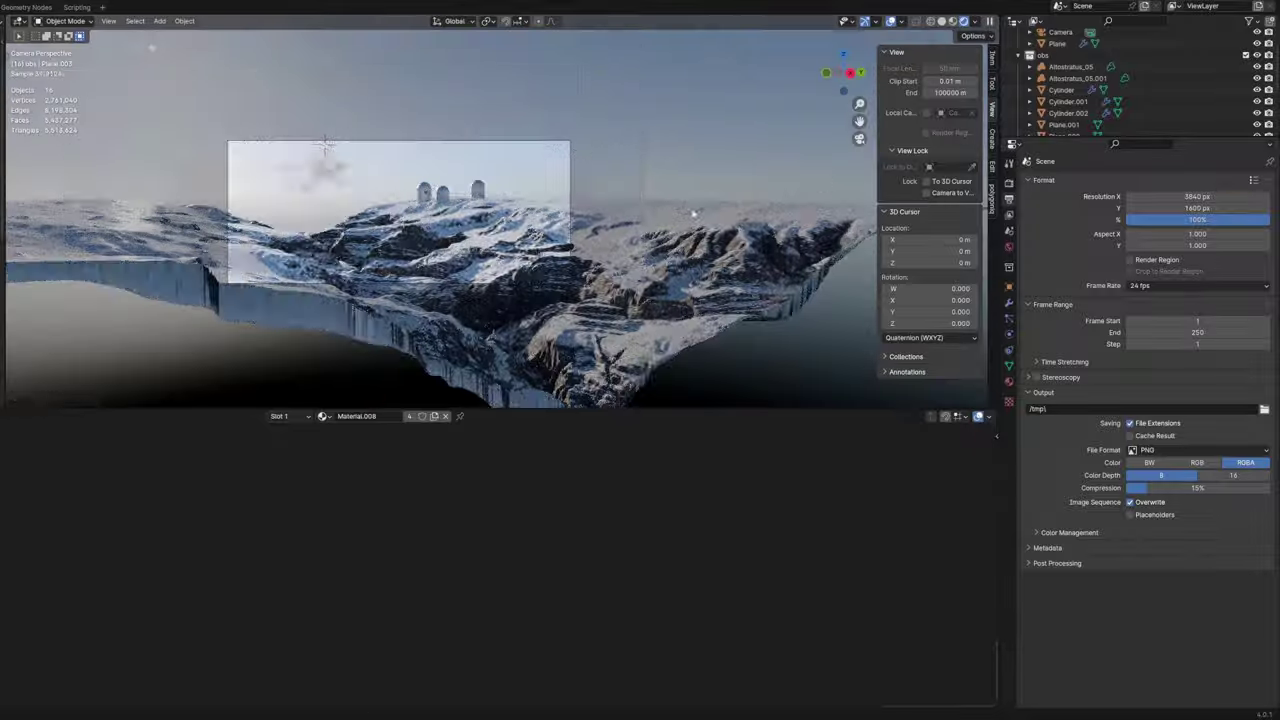
pyautogui.scroll(4, 325, 145)
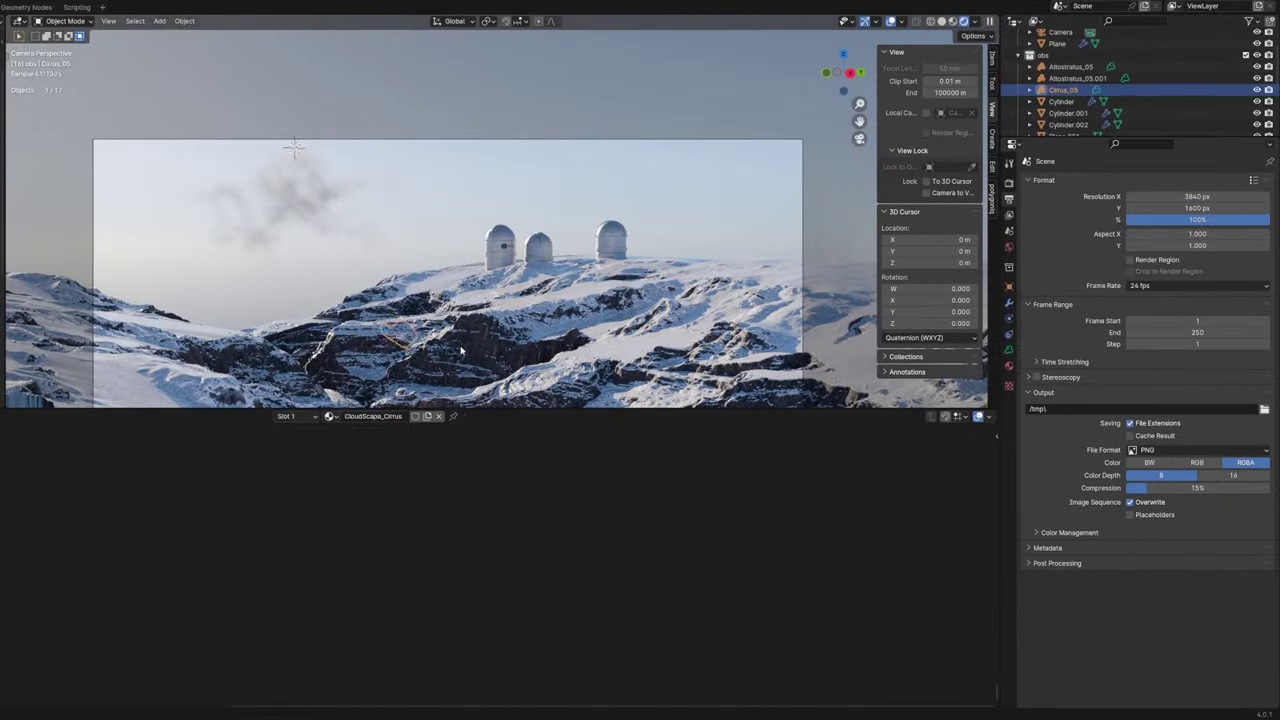
pyautogui.press('r')
pyautogui.press('r')
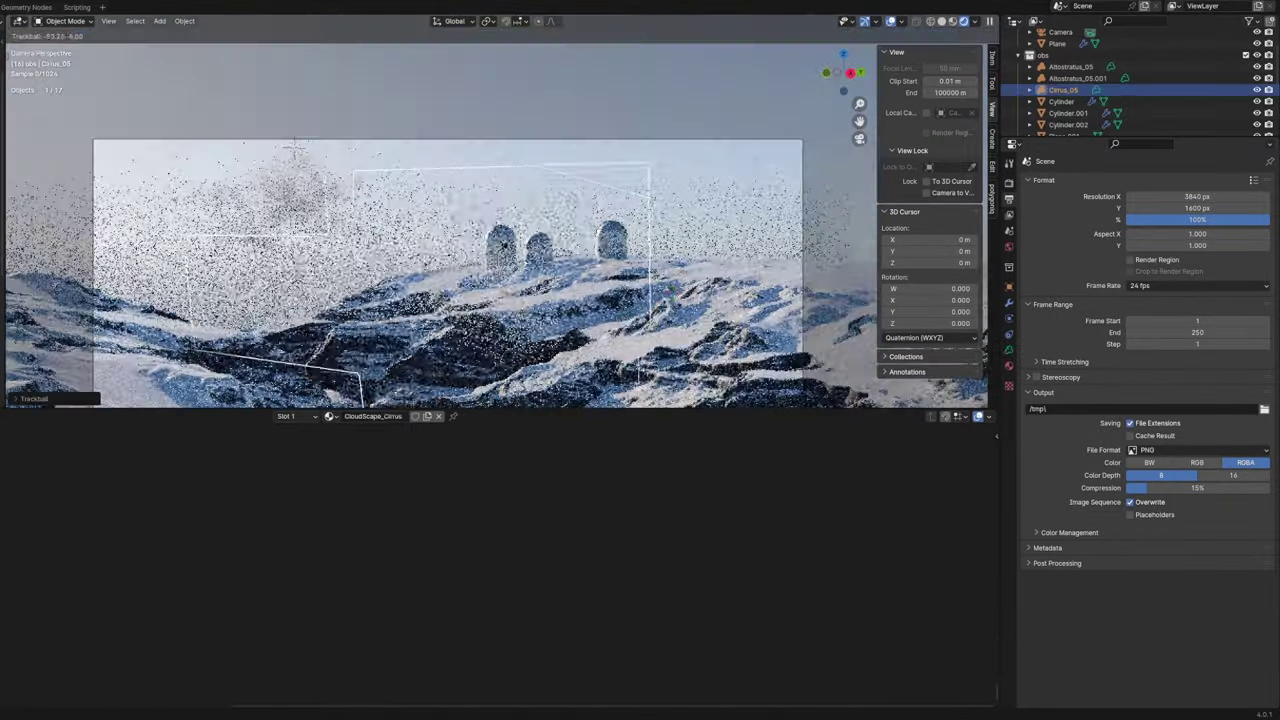
pyautogui.click(294, 55)
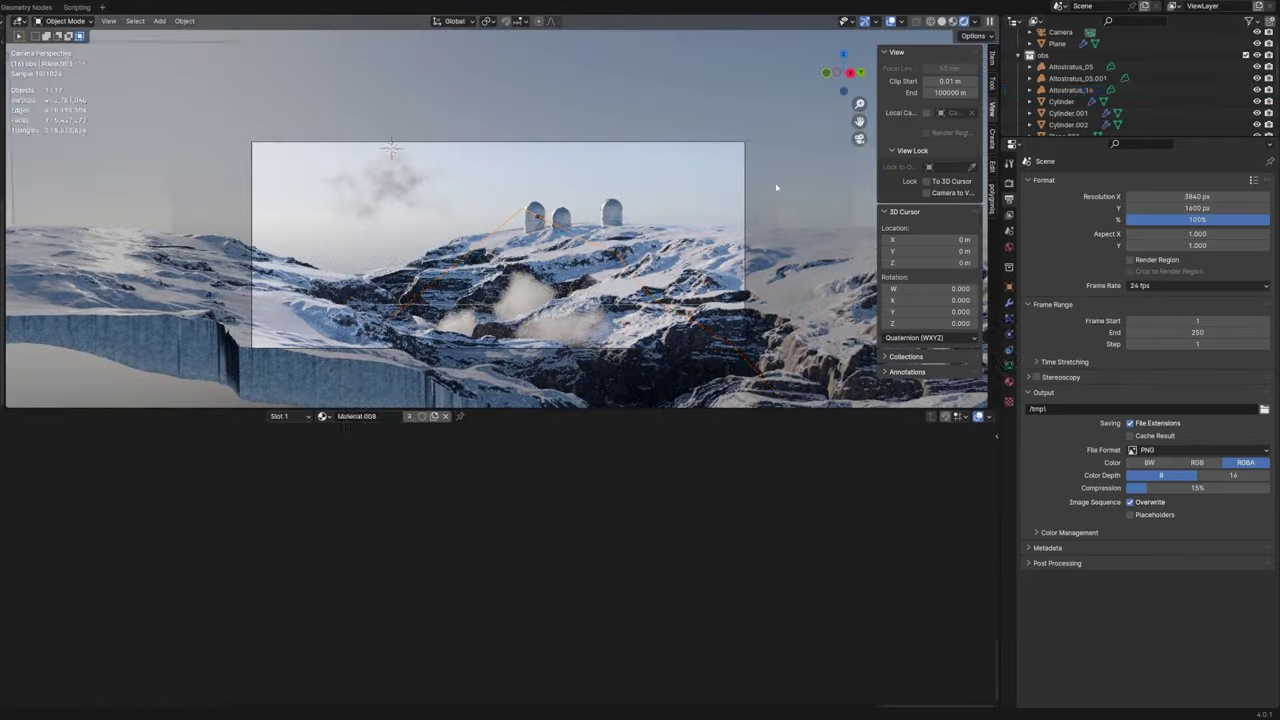
pyautogui.click(1070, 90)
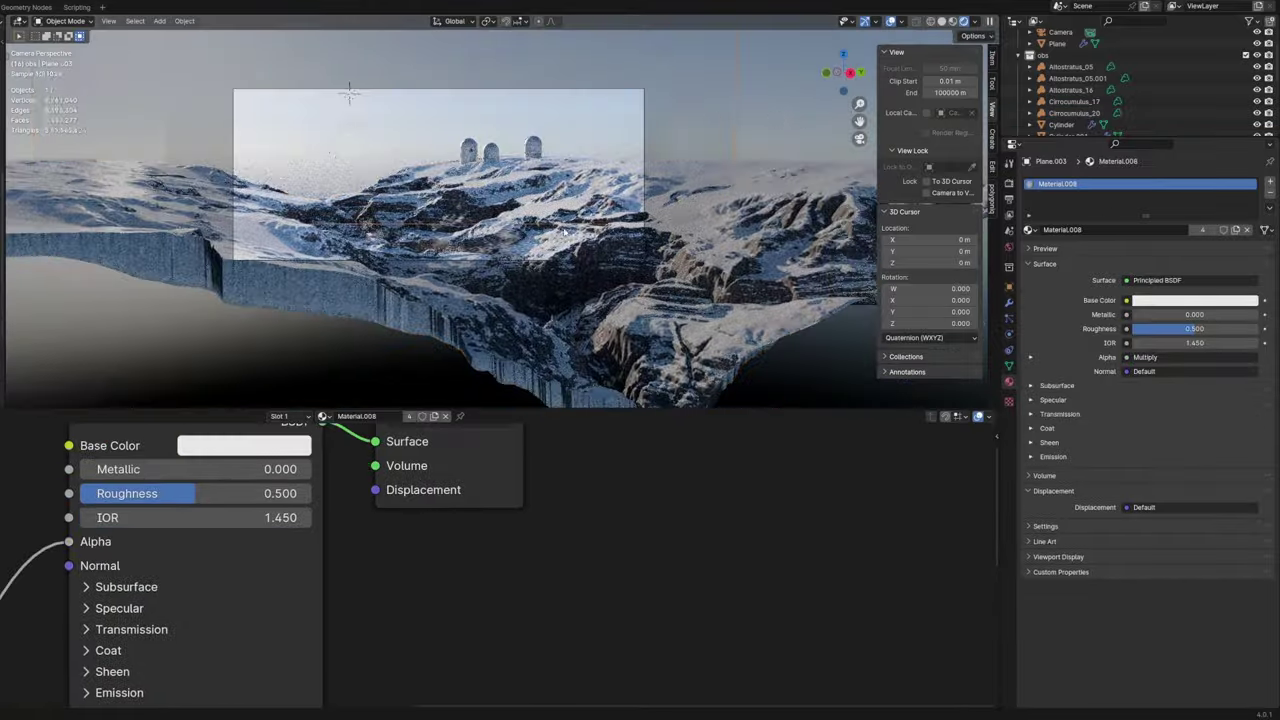
# Render a test still, then select a narrow band of terrain vertices
pyautogui.press('F12')
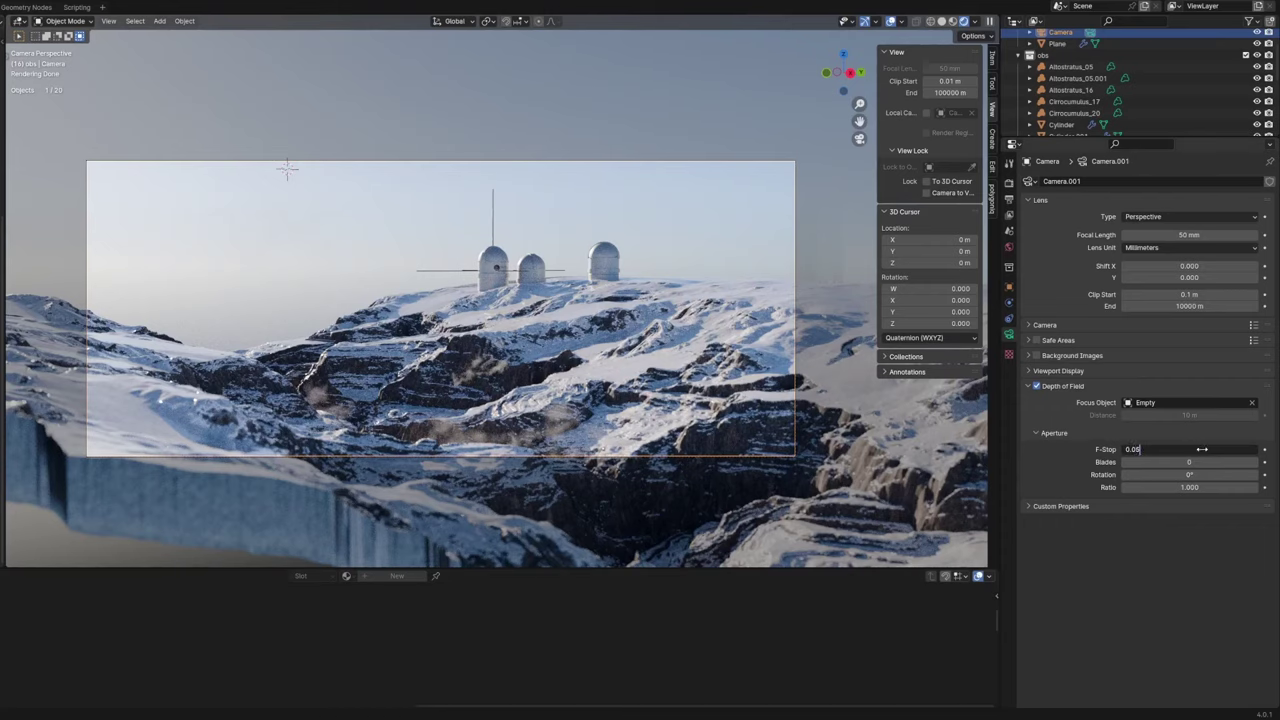
pyautogui.press('Tab')
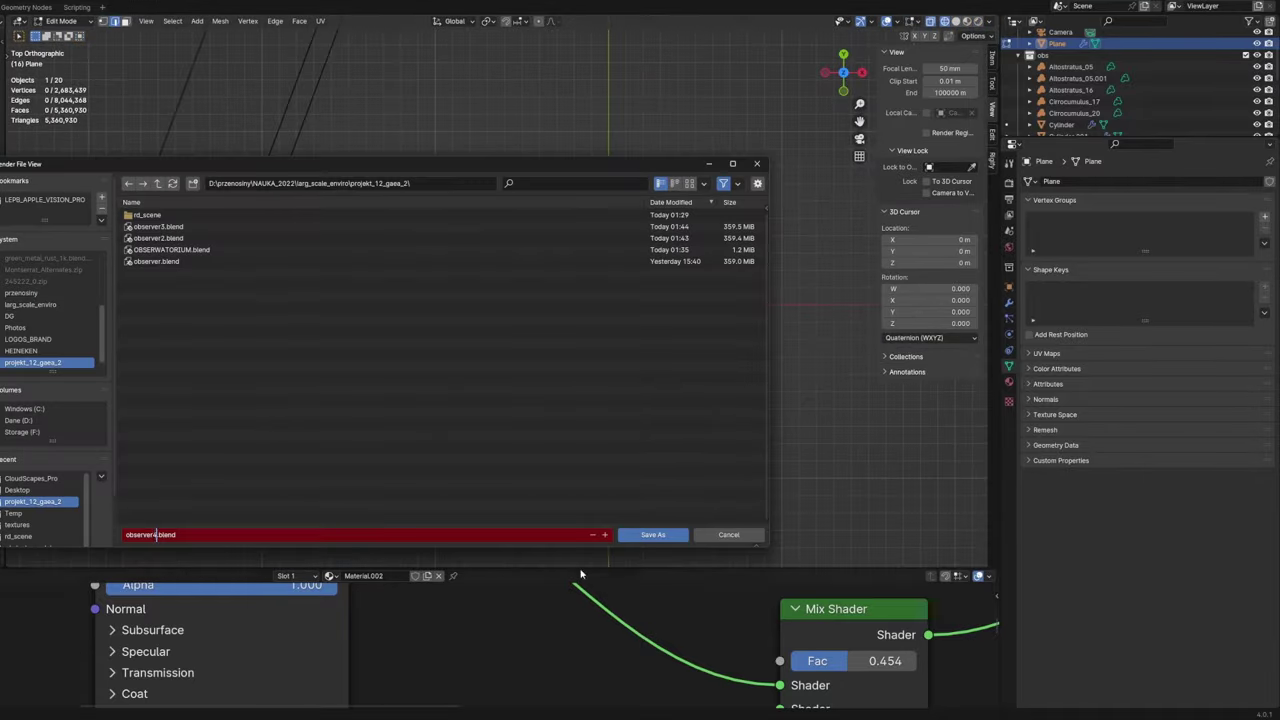
pyautogui.moveTo(401, 102); pyautogui.dragTo(430, 474)
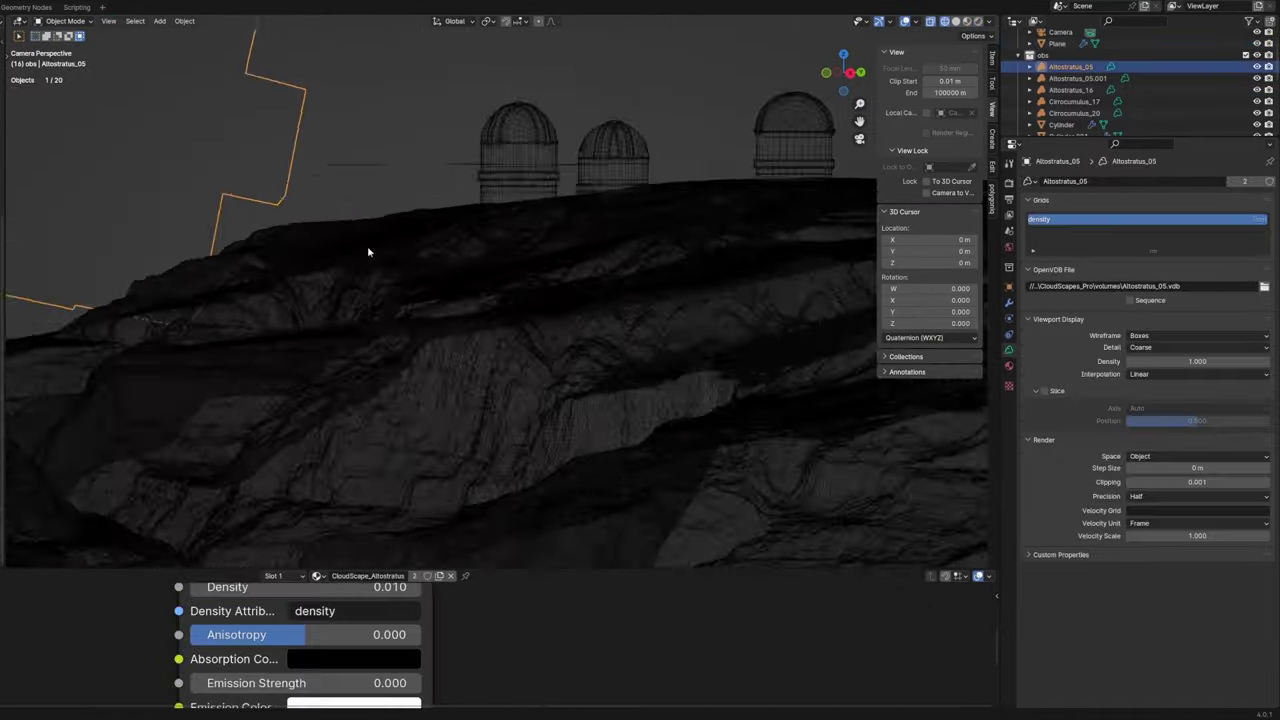
pyautogui.scroll(-3, 278, 422)
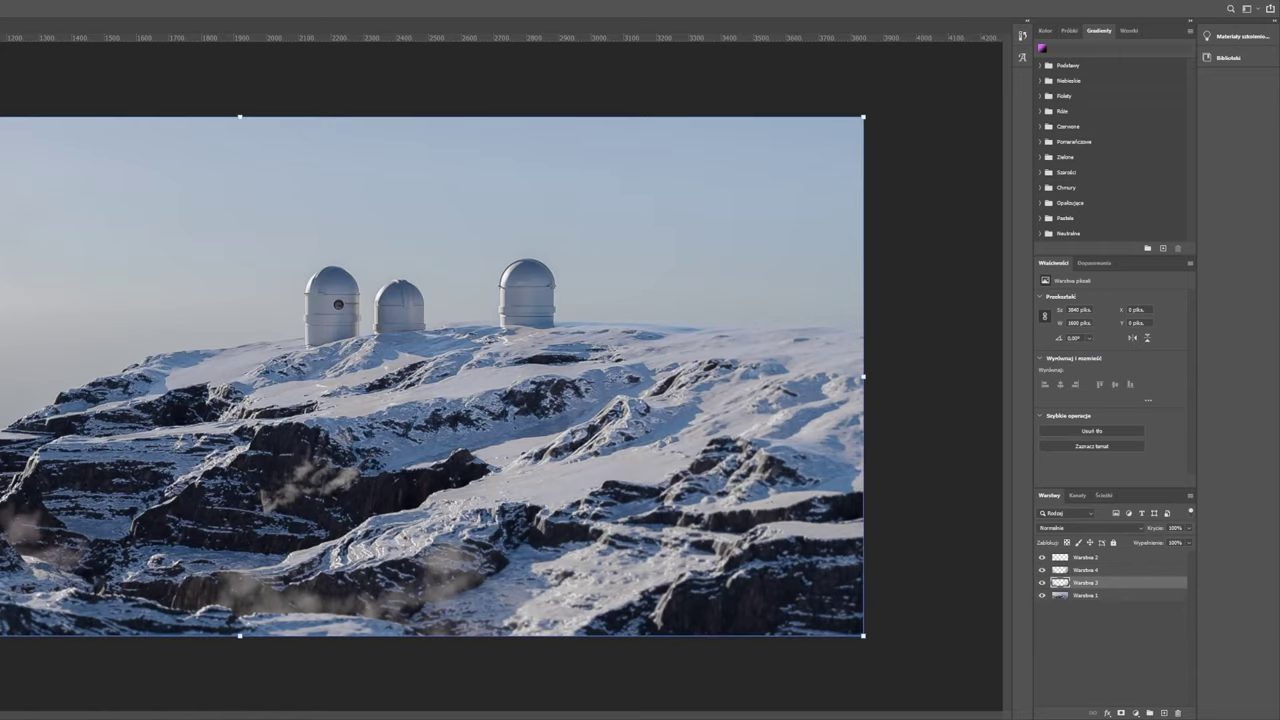
# Switch to layer Warstwa 4 in the Photoshop layer stack
pyautogui.hotkey('alt', ']')
pyautogui.keyDown('alt'); pyautogui.scroll(-1, 212, 363); pyautogui.keyUp('alt')
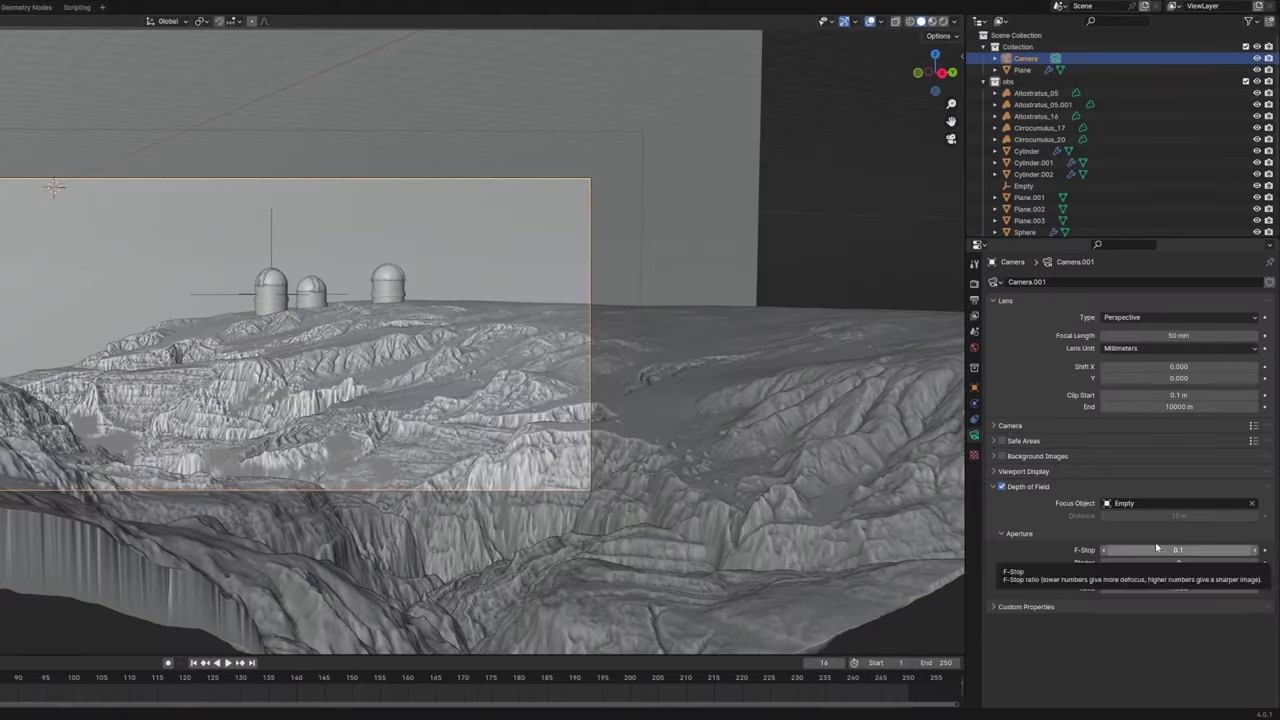
# Play back the 100-frame camera animation, then start the final render
pyautogui.press('space')
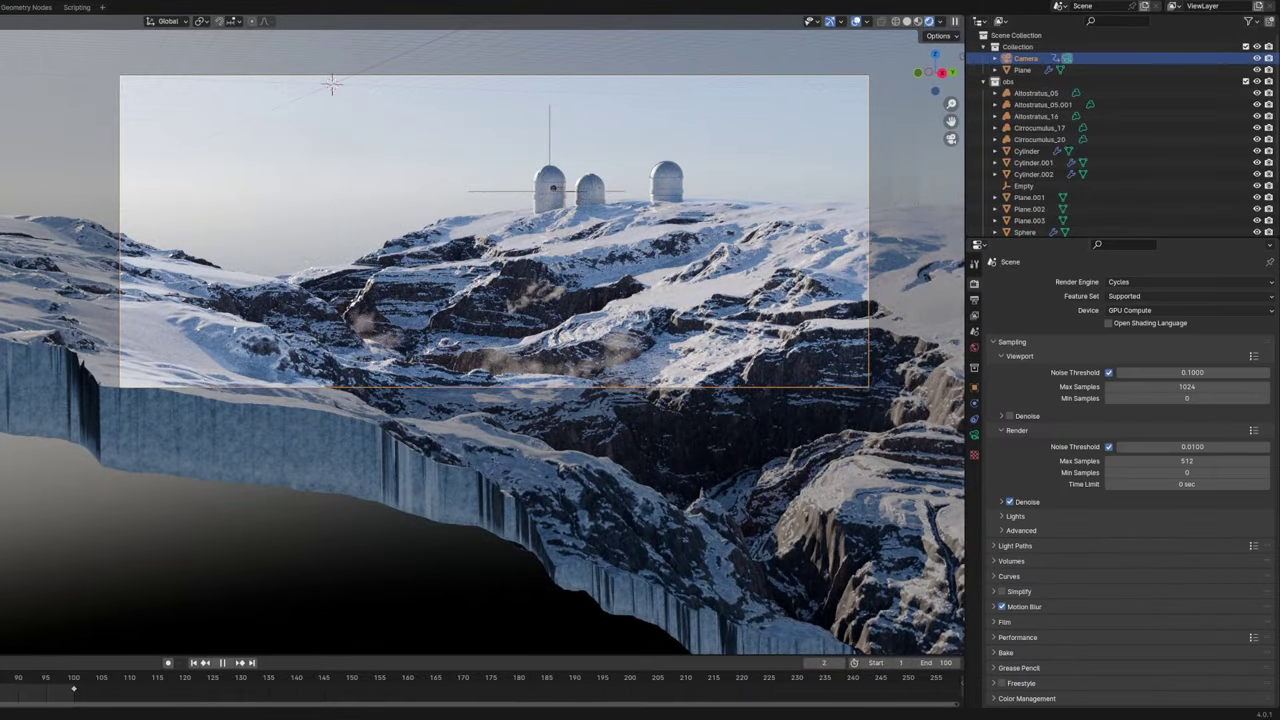
pyautogui.press('F12')
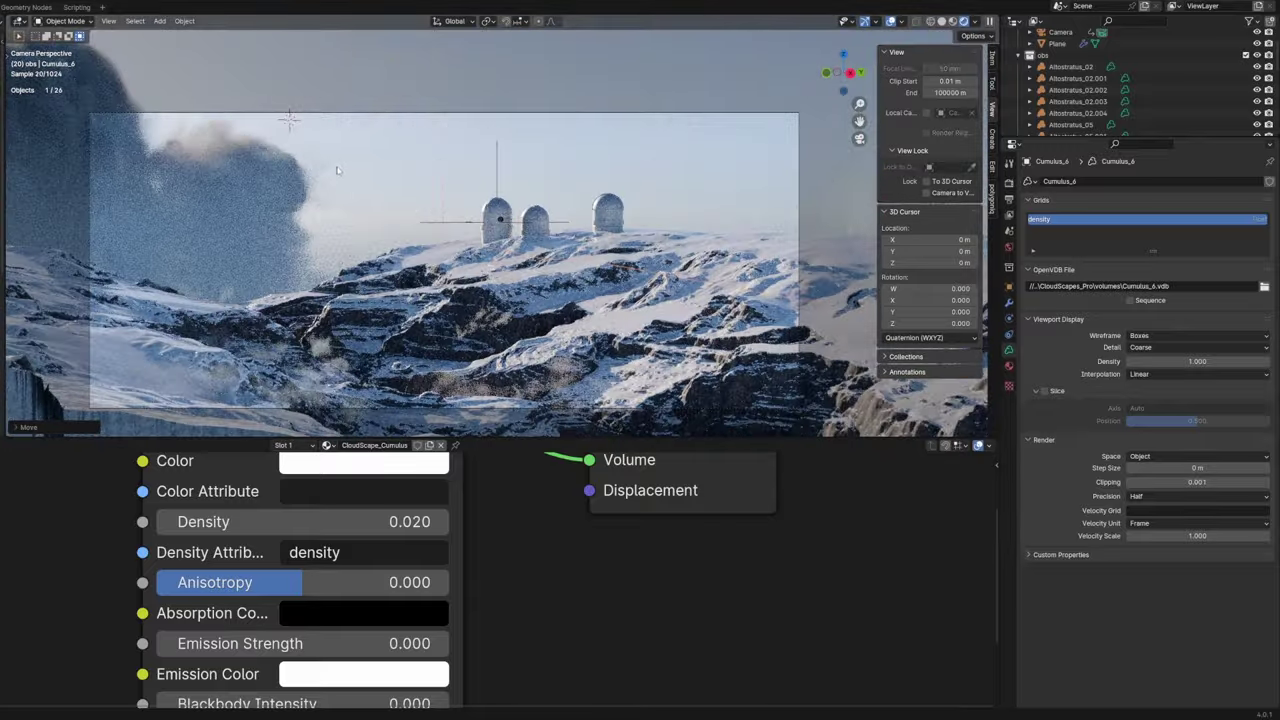
# Move the Cumulus_6 cloud along the global X axis and close the save dialog unsaved
pyautogui.press('g')
pyautogui.press('x')
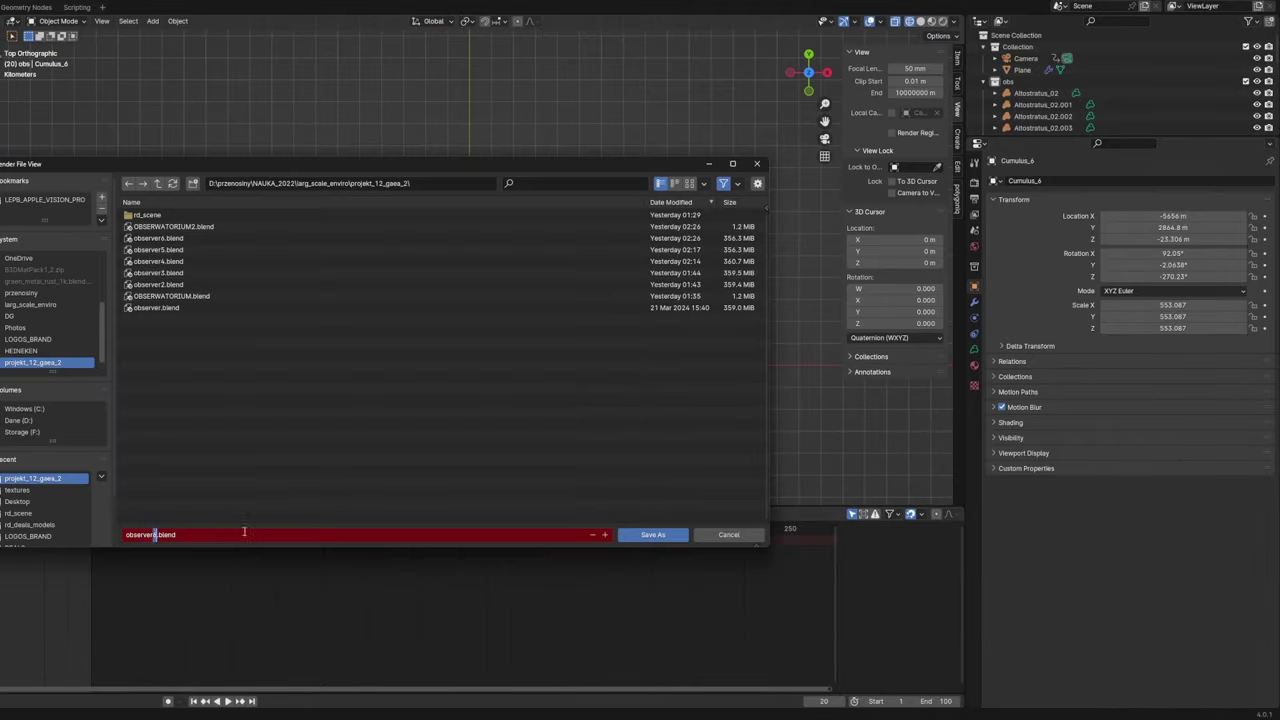
pyautogui.press('Return')
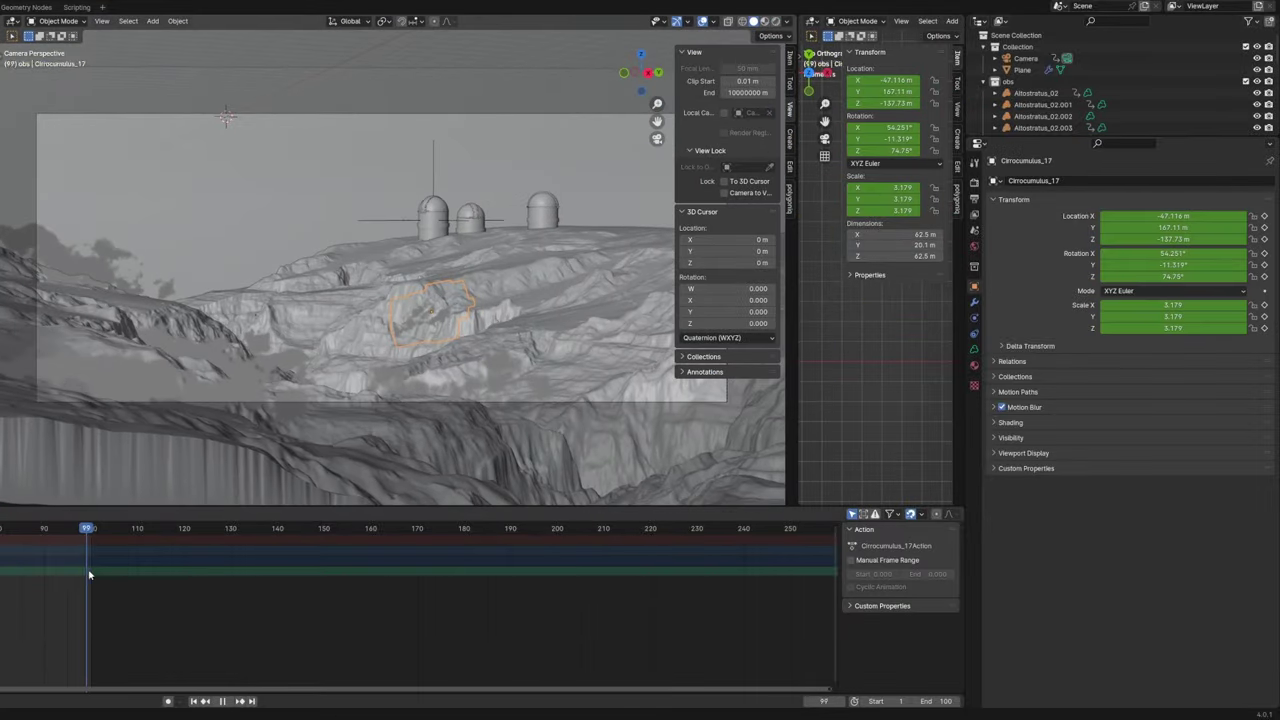
# Select an Altostratus cloud, preview the cloud animation, and delete the surplus cloud object
pyautogui.click(286, 400)
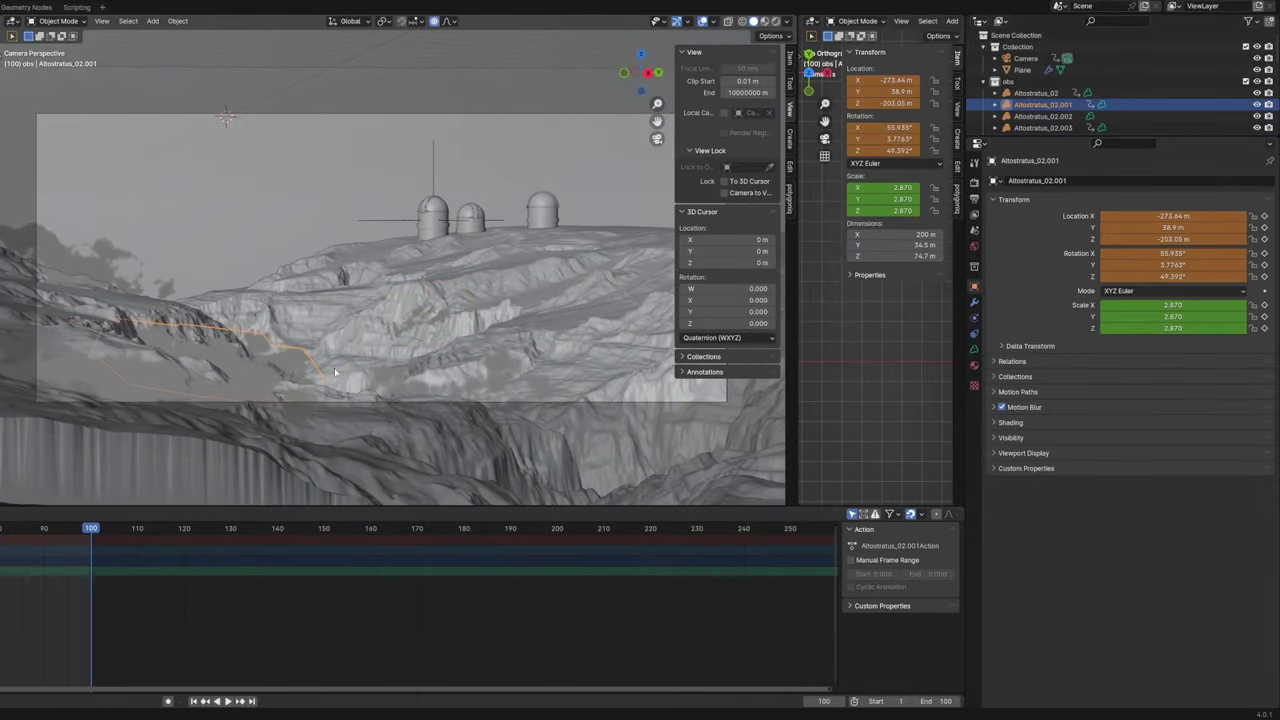
pyautogui.press('space')
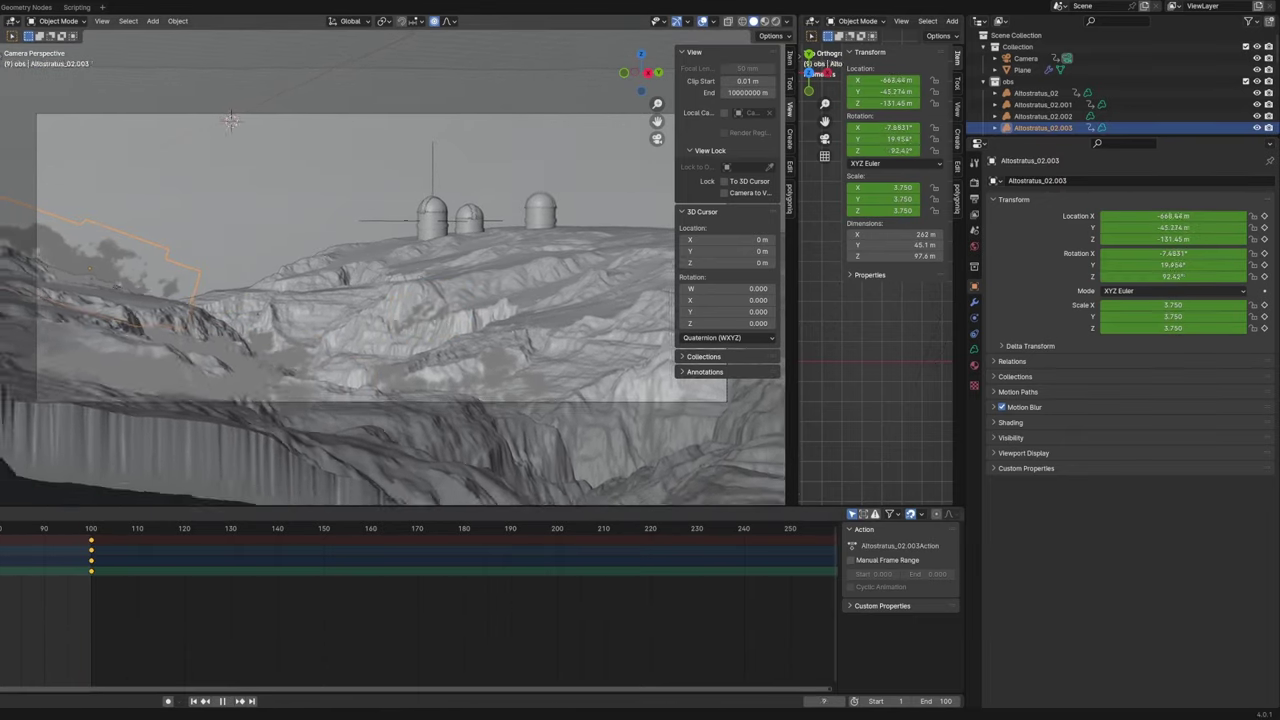
pyautogui.rightClick(460, 340)
pyautogui.press('Escape')
pyautogui.press('Delete')
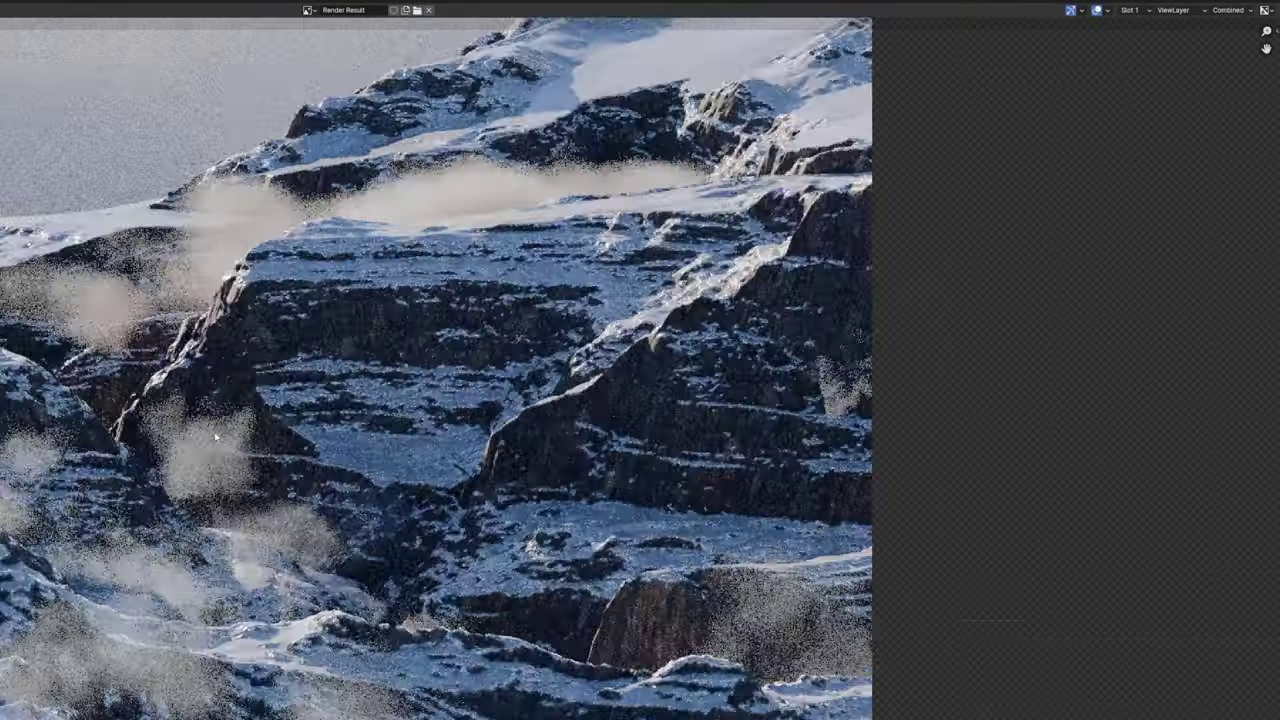
# Move the selected object along Y, test-render the frame, and raise plane roughness to 1.000
pyautogui.press('g')
pyautogui.press('y')
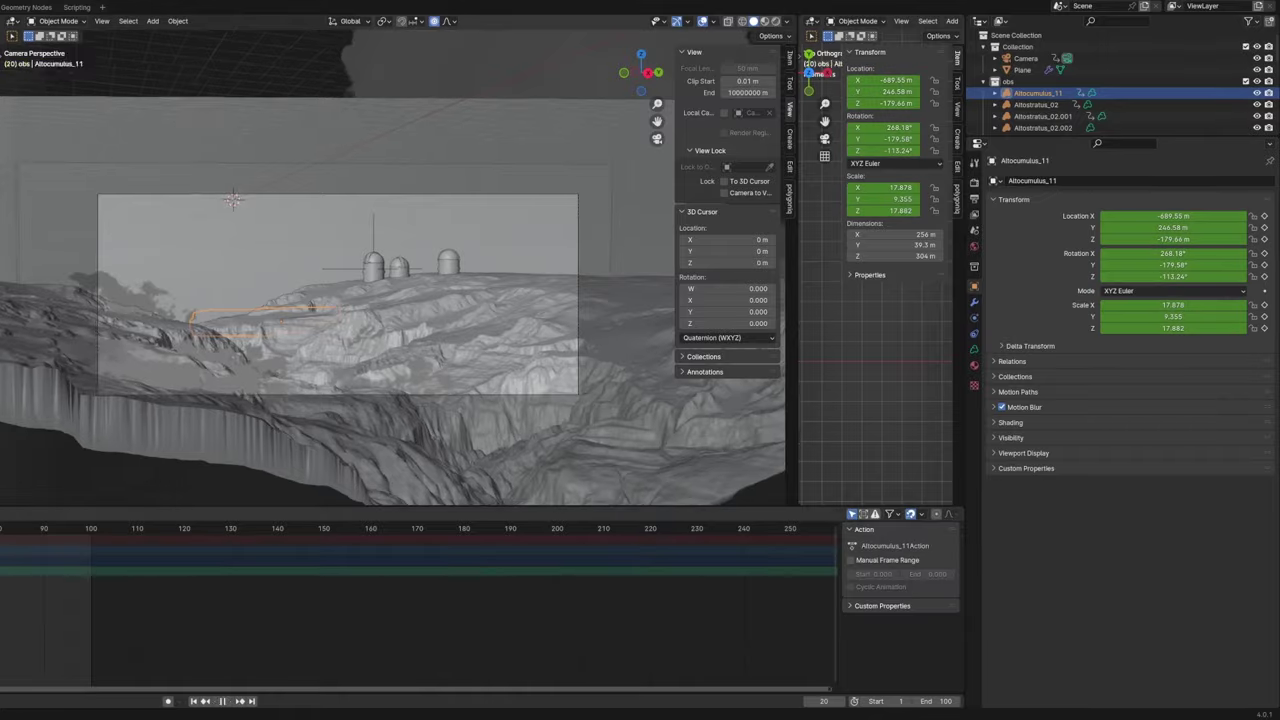
pyautogui.press('space')
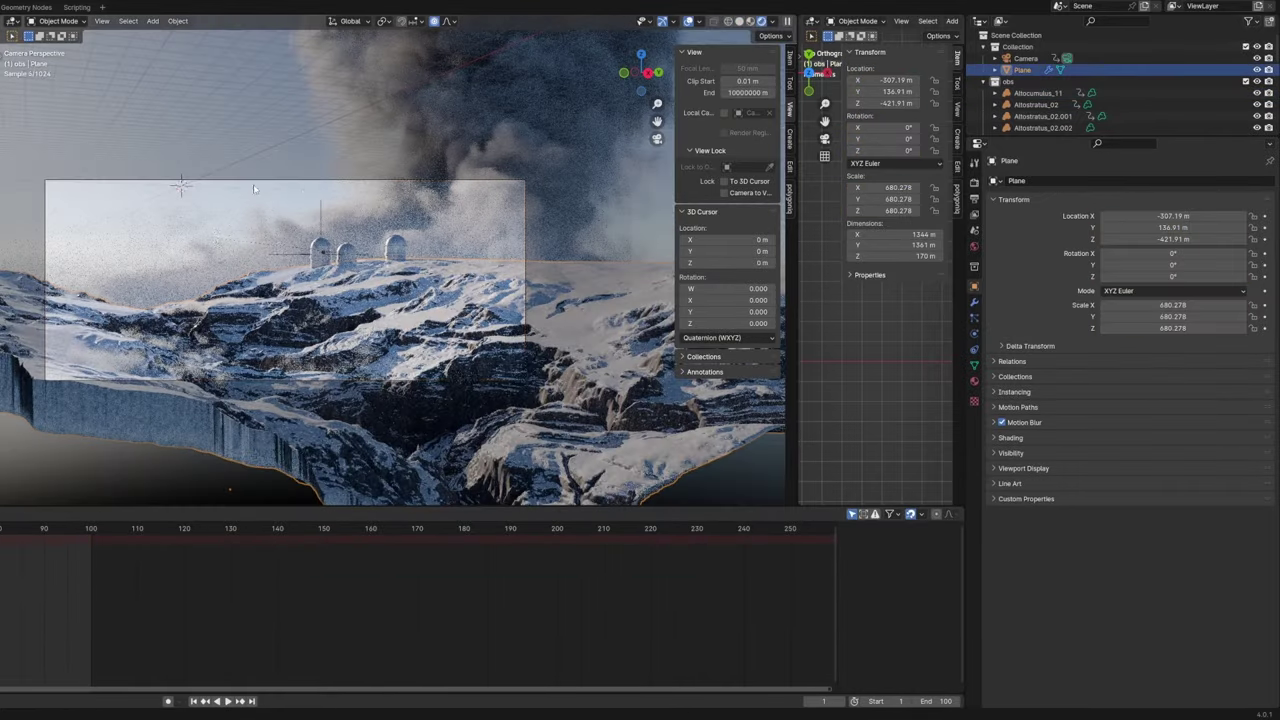
pyautogui.press('F12')
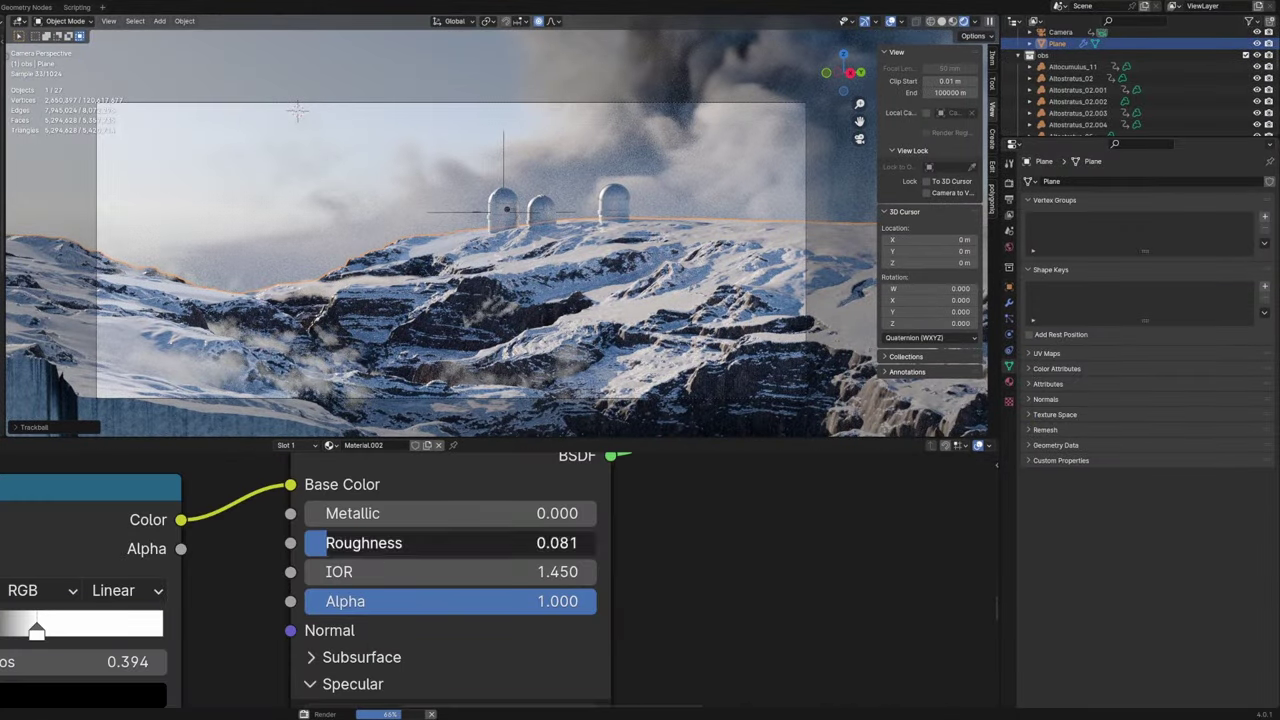
pyautogui.moveTo(450, 542); pyautogui.dragTo(683, 558)
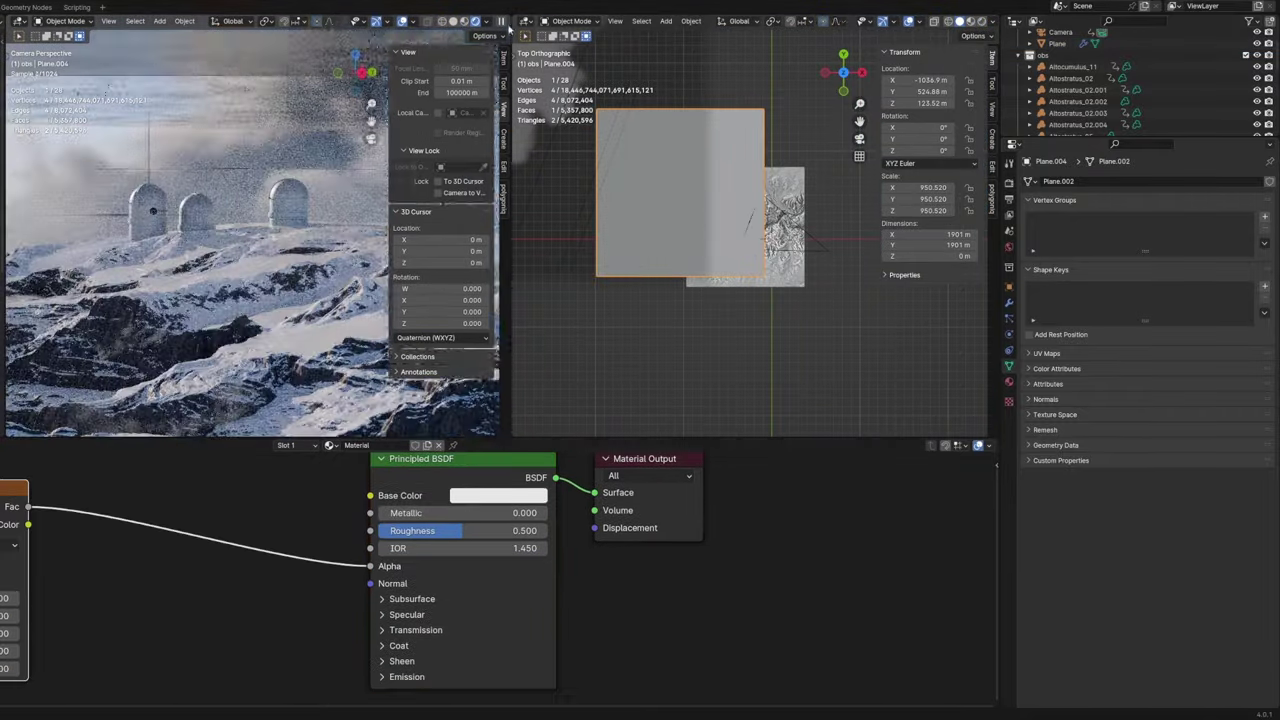
# Add a Color Ramp after the texture, keyframe Plane.004 at frame 100, and test-render
pyautogui.press('Return')
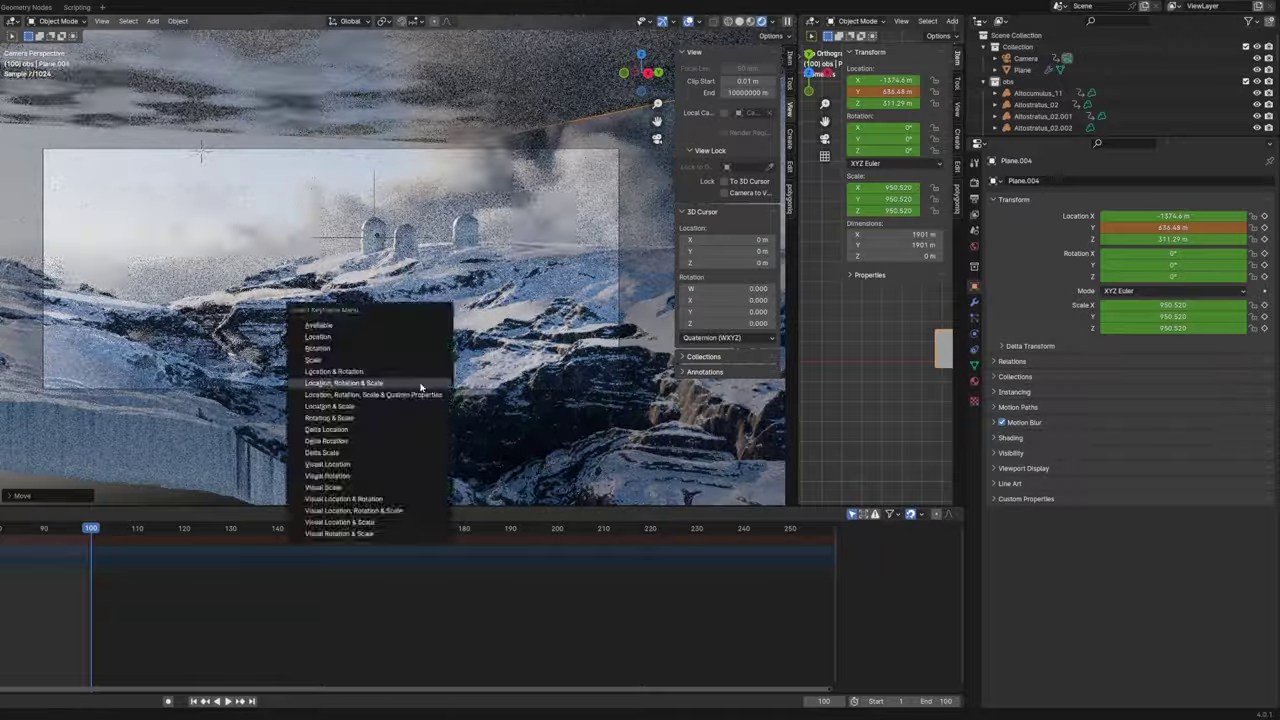
pyautogui.click(420, 387)
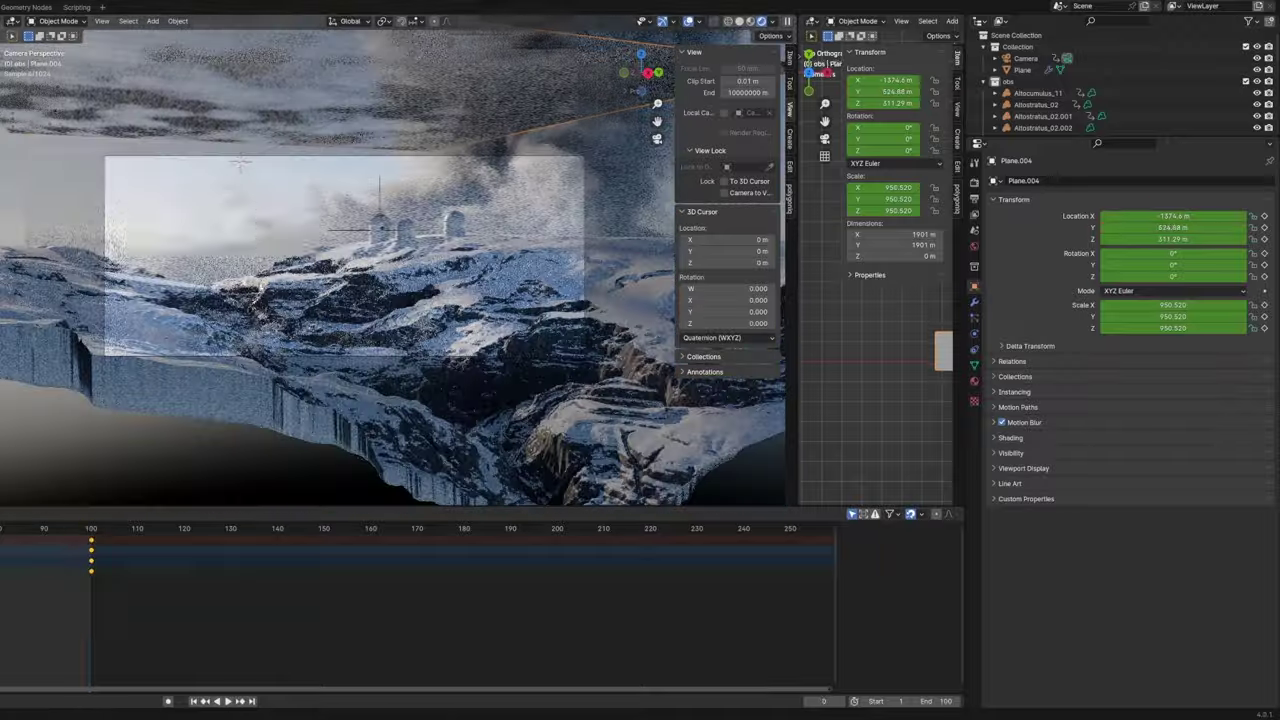
pyautogui.click(1038, 93)
pyautogui.press('space')
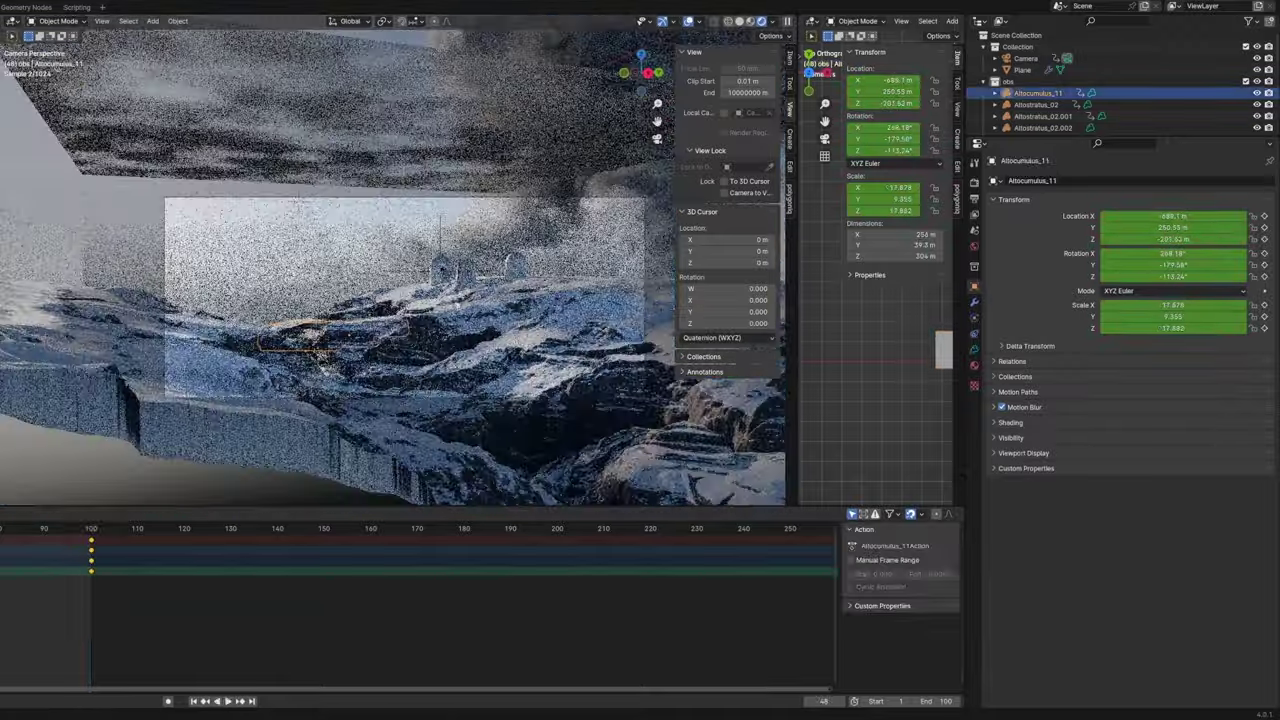
pyautogui.press('F12')
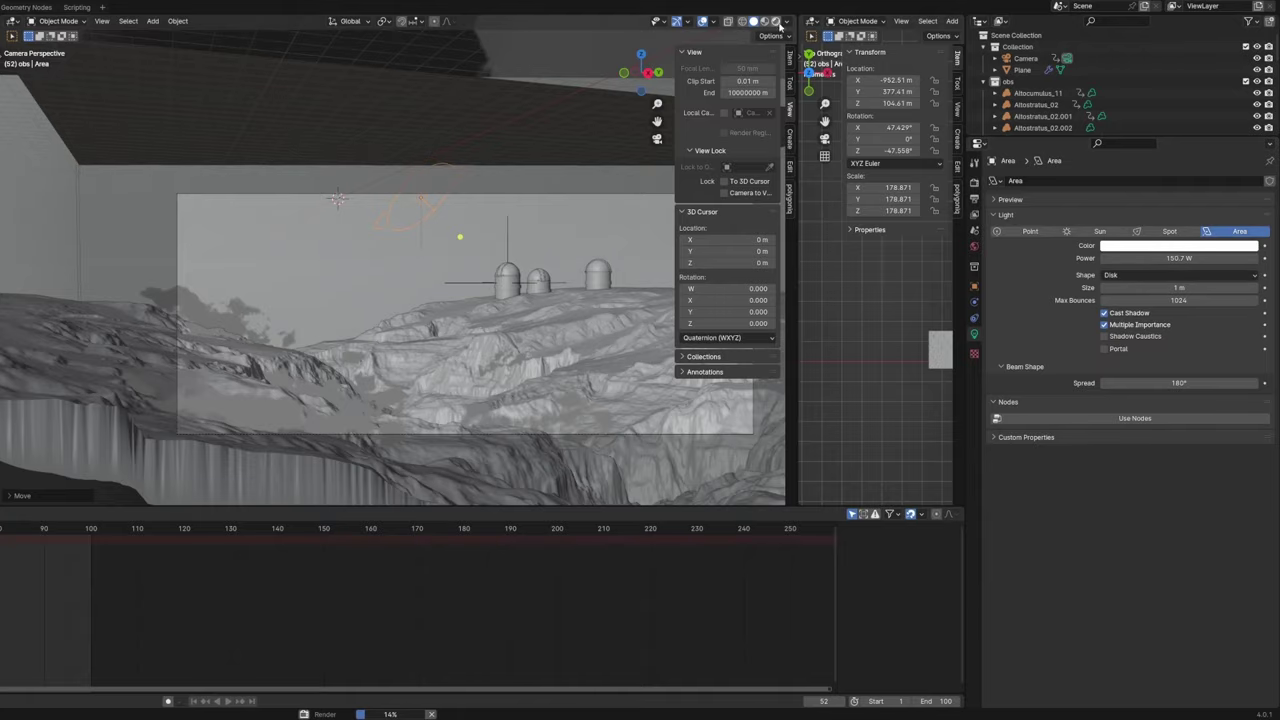
# Set the area light's power to 10 MW and scale the light up
pyautogui.click(775, 21)
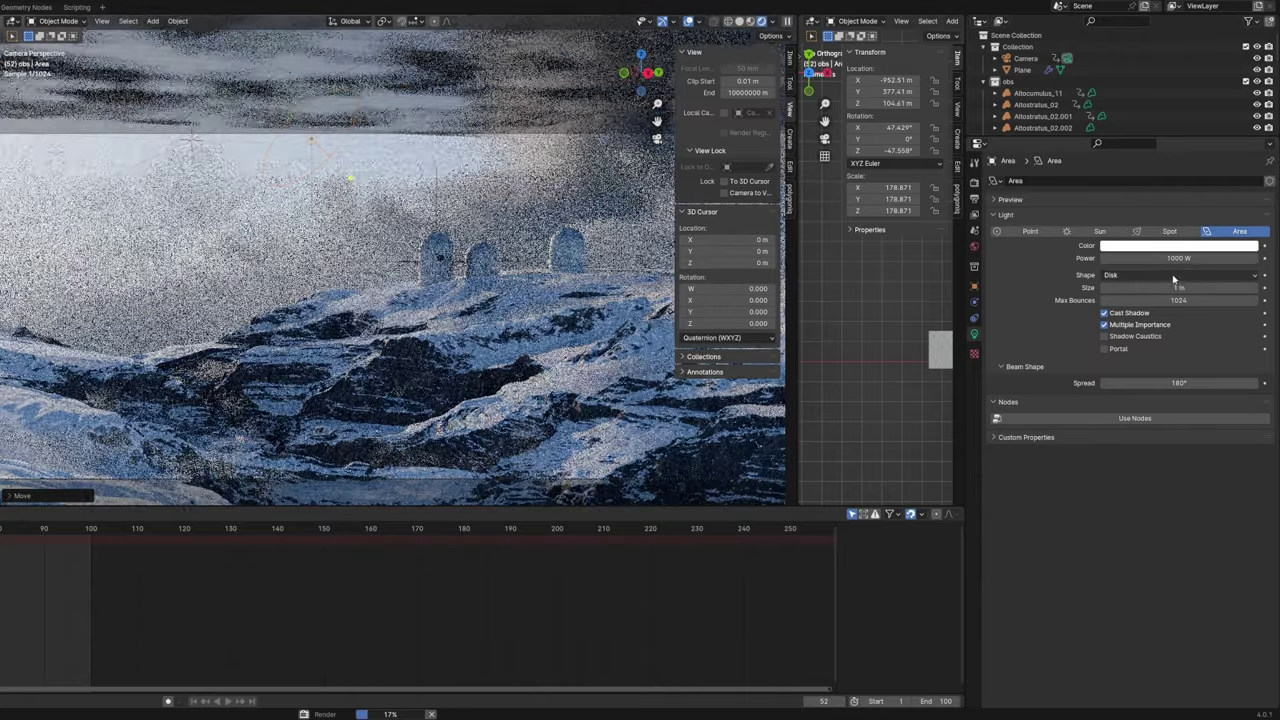
pyautogui.write('10 MW')
pyautogui.press('Return')
pyautogui.press('s')
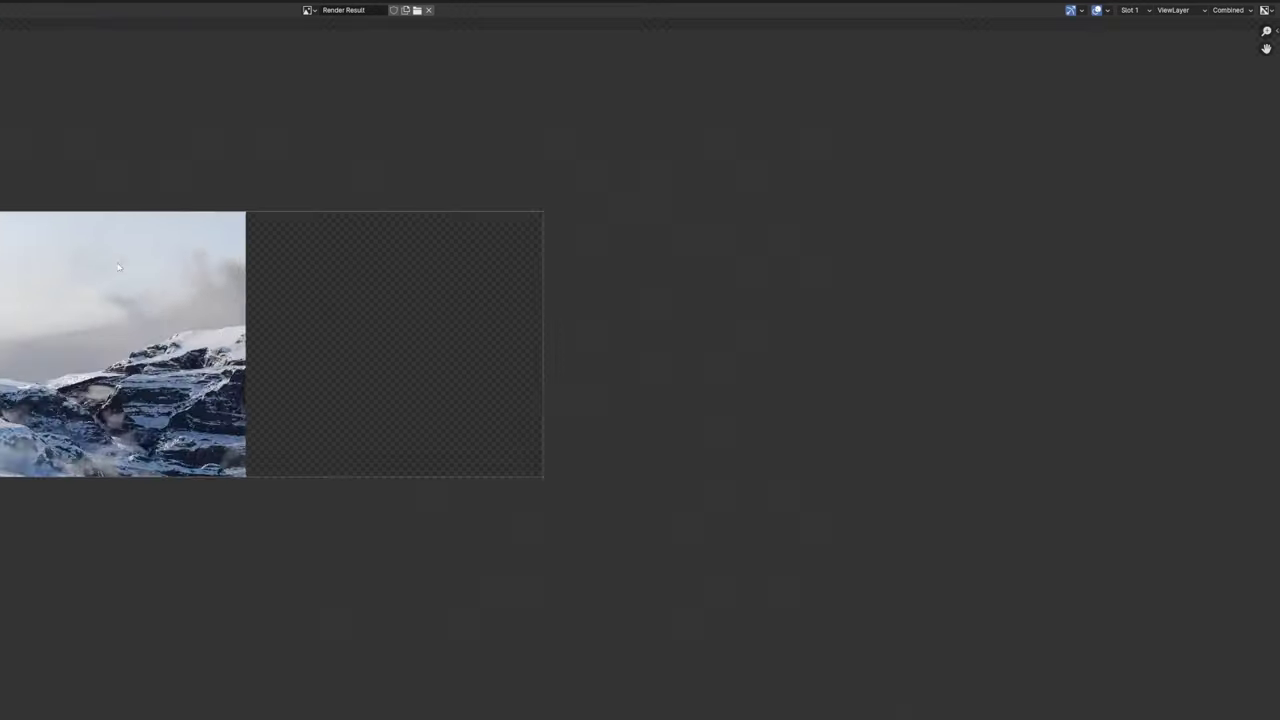
# Fit the finished render in view and save the project as observer10.blend
pyautogui.press('Home')
pyautogui.scroll(-3, 712, 381)
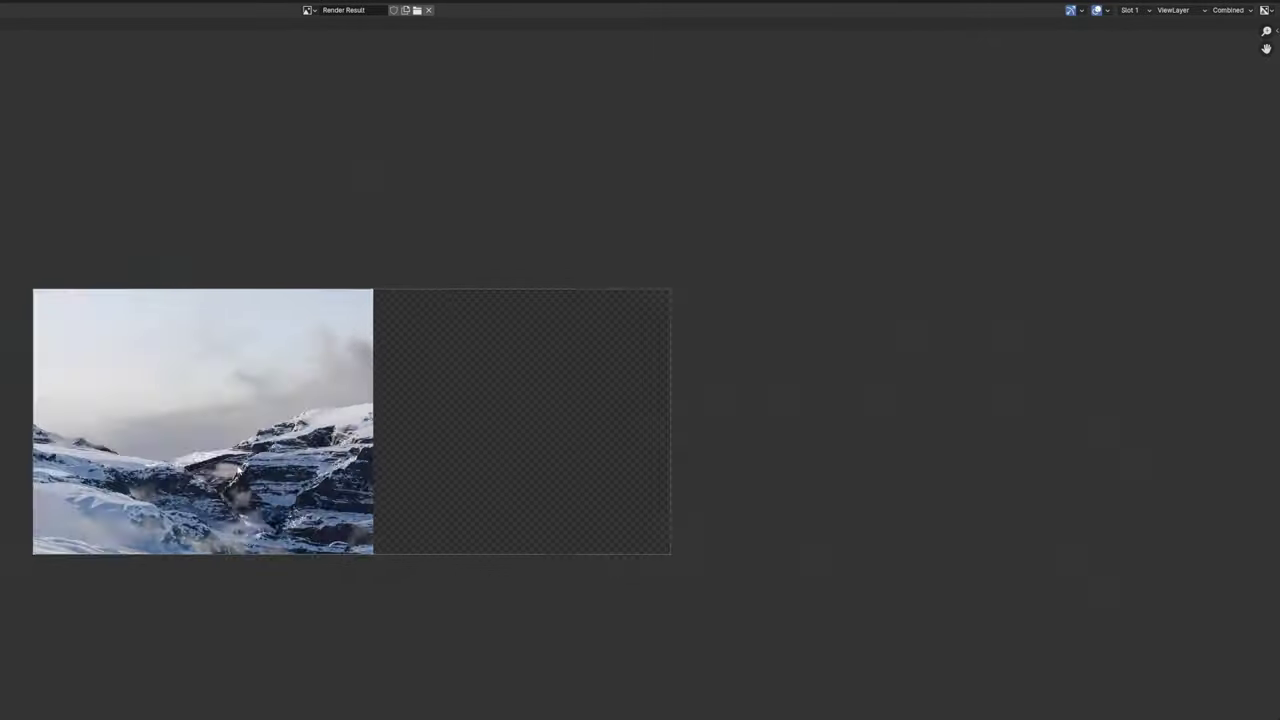
pyautogui.scroll(3, 712, 381)
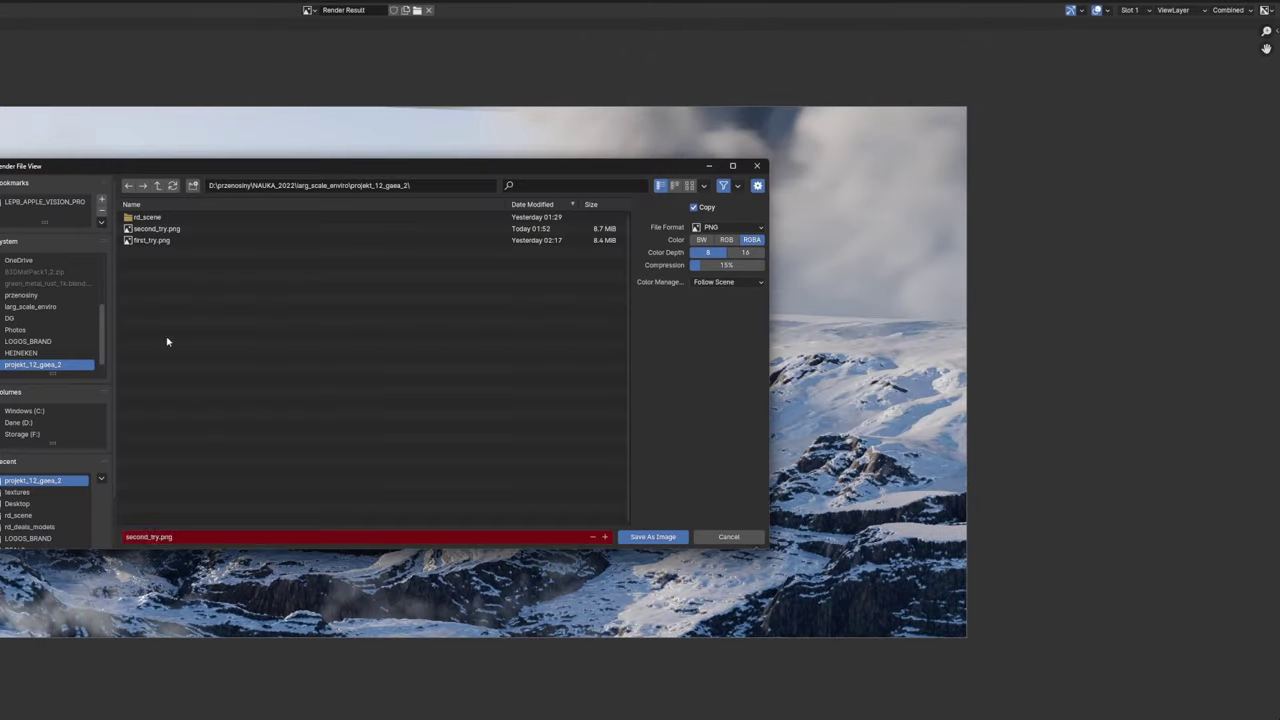
pyautogui.hotkey('ctrl', 's')
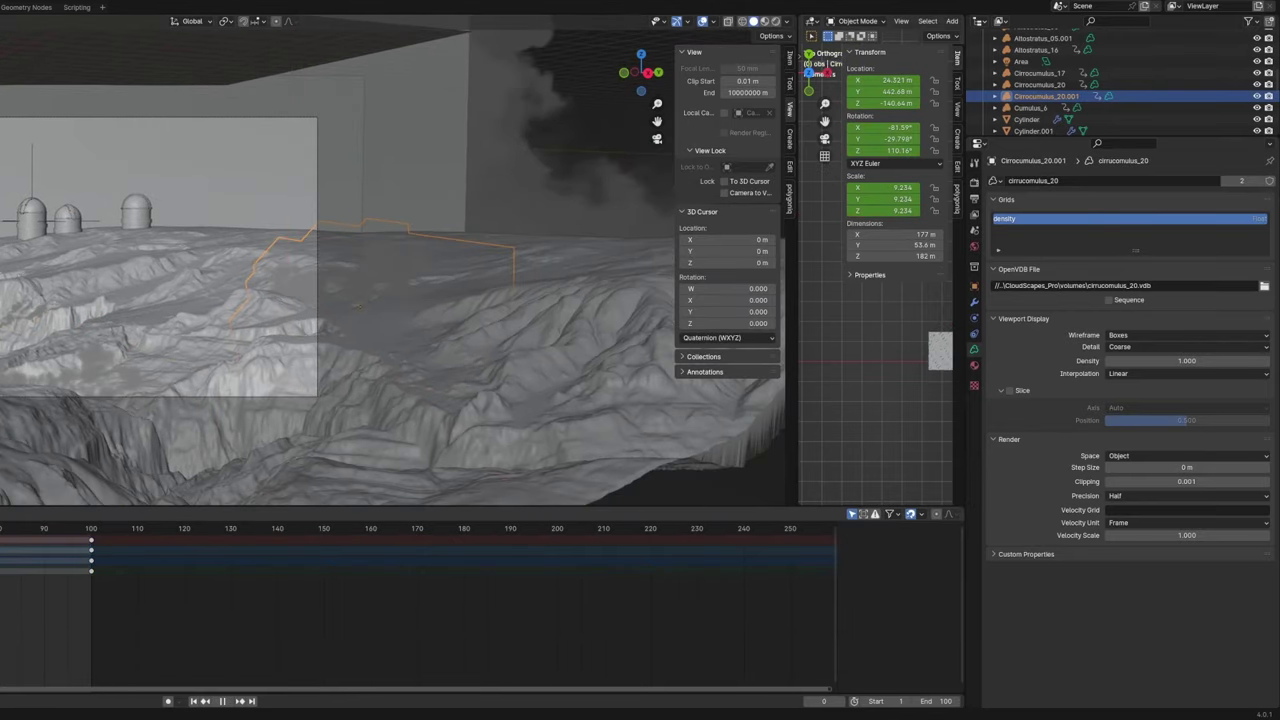
# Preview the rendered viewport and set the output format to 16-bit RGB TIFF
pyautogui.press('z')
pyautogui.click(461, 278)
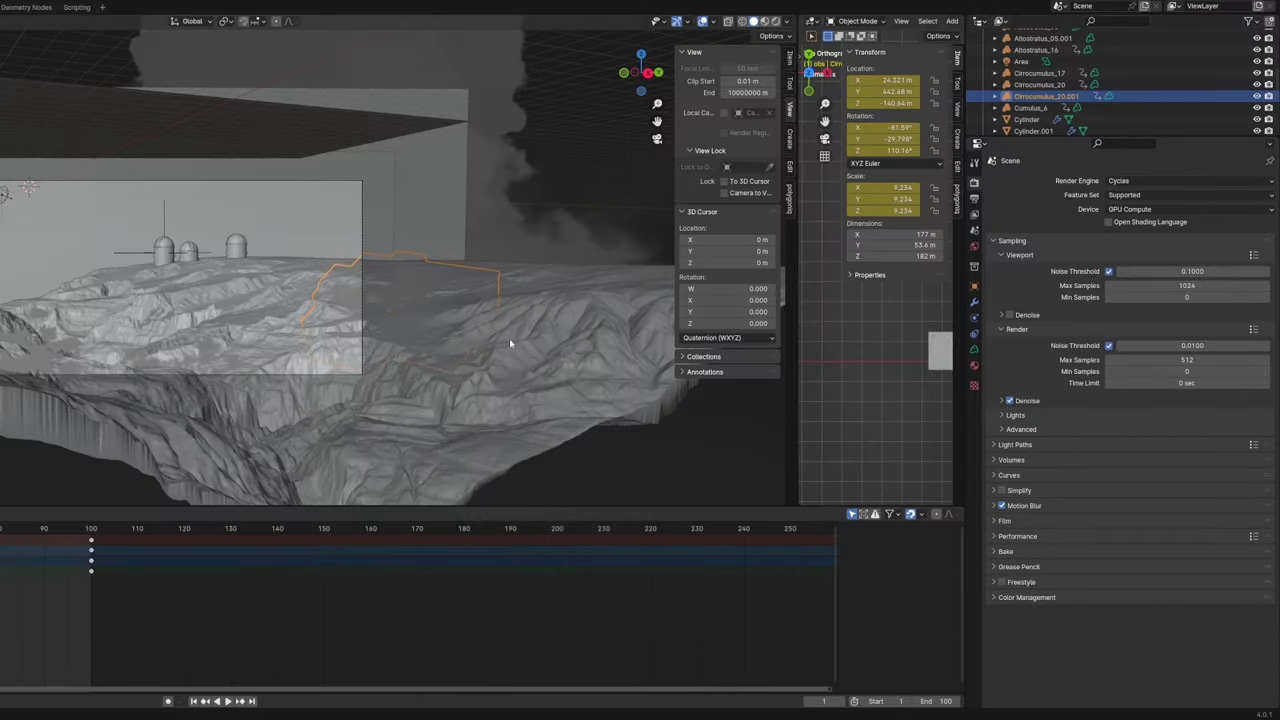
pyautogui.click(974, 214)
pyautogui.click(1185, 449)
pyautogui.click(1144, 556)
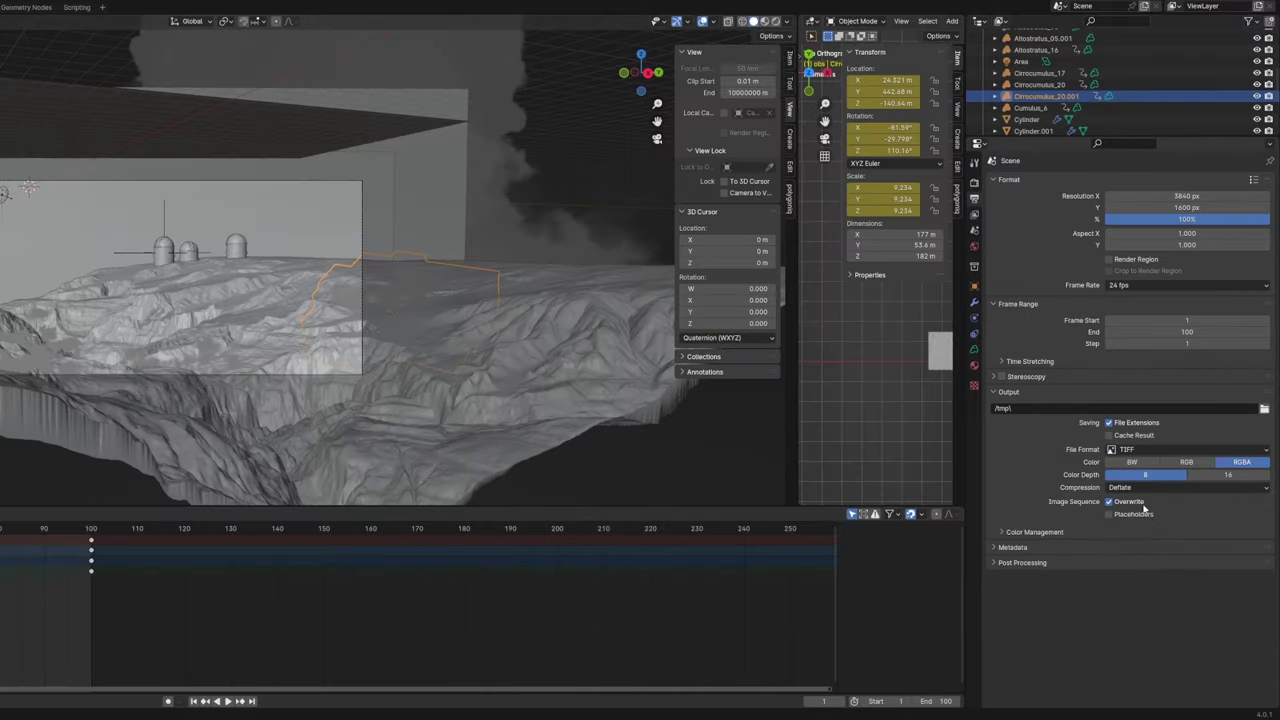
# Set the output path to Animation_rd with an 'anim' prefix and render the animation
pyautogui.click(1264, 408)
pyautogui.write('anim')
pyautogui.press('Return')
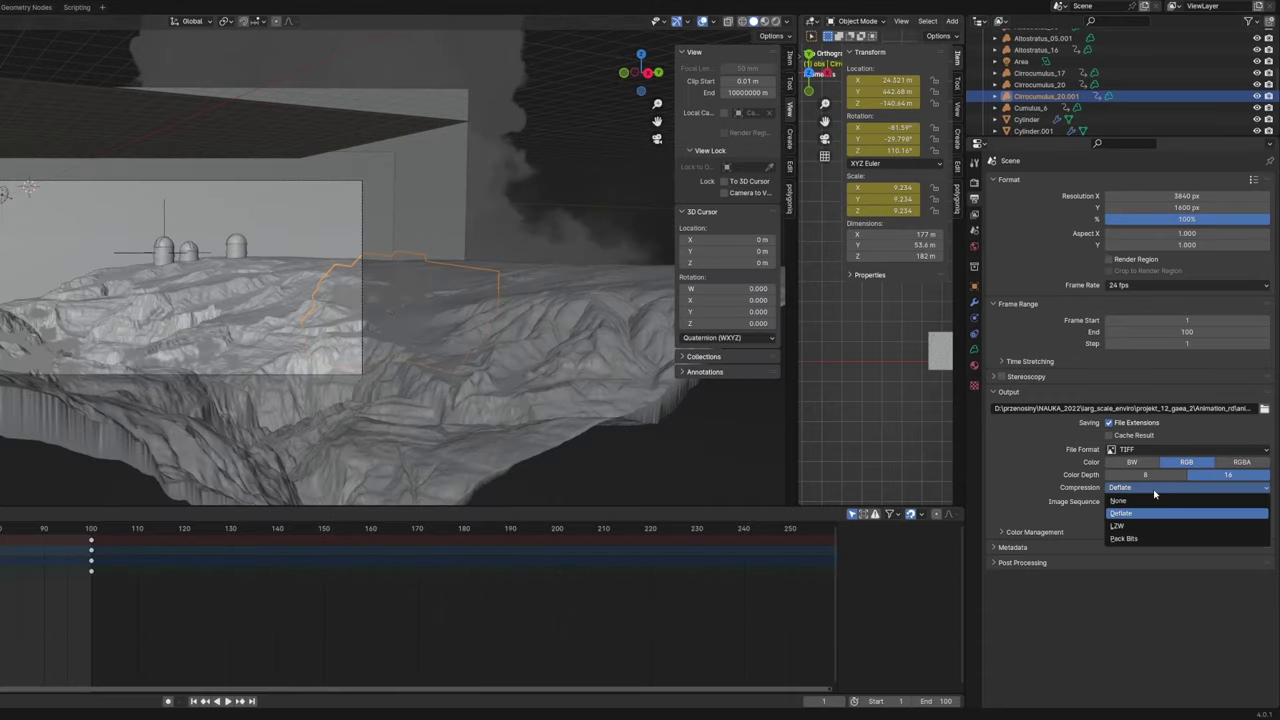
pyautogui.press('F12')
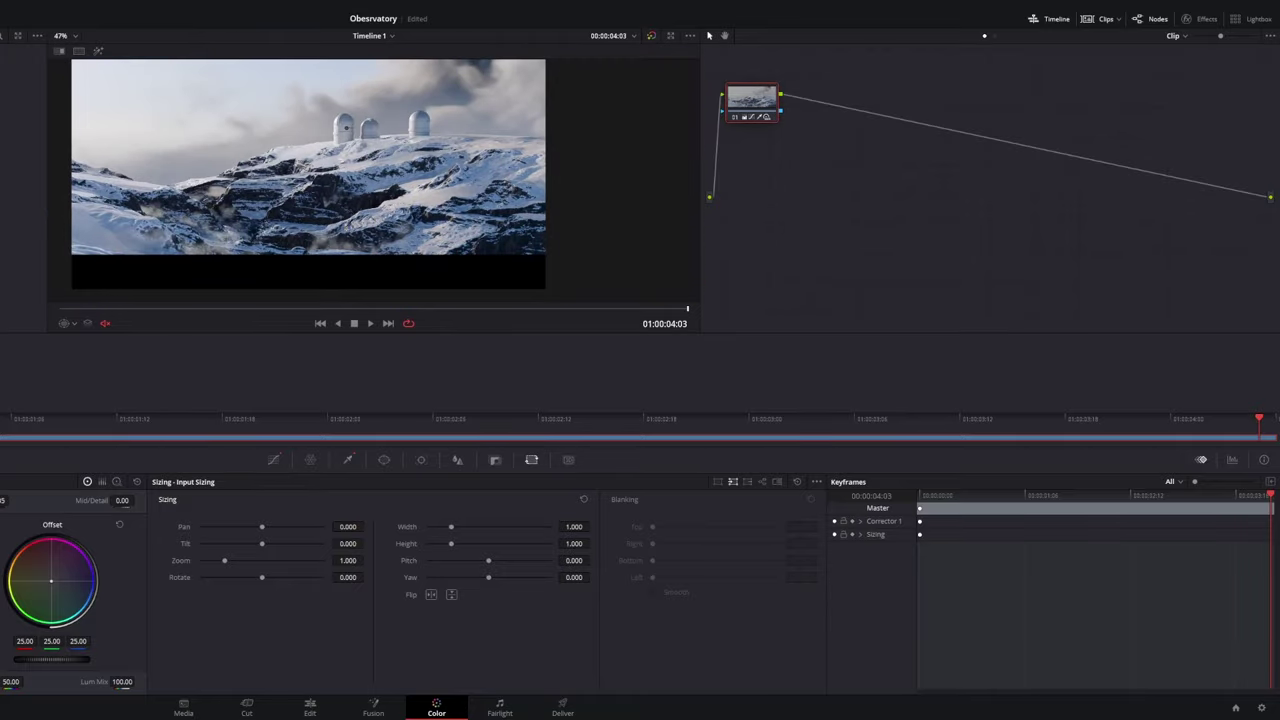
# Reset the Offset wheel, then select the animation clip and open its Inspector effects
pyautogui.moveTo(30, 662); pyautogui.dragTo(52, 662)
pyautogui.doubleClick(52, 662)
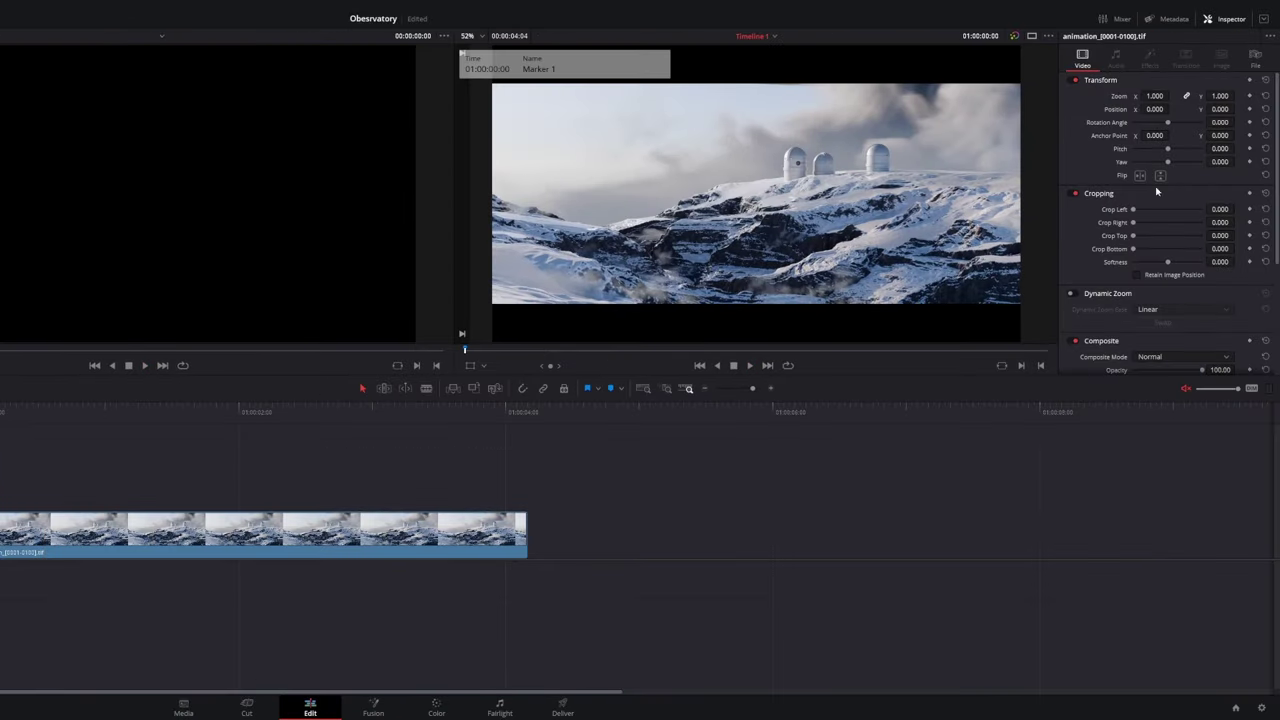
pyautogui.click(44, 536)
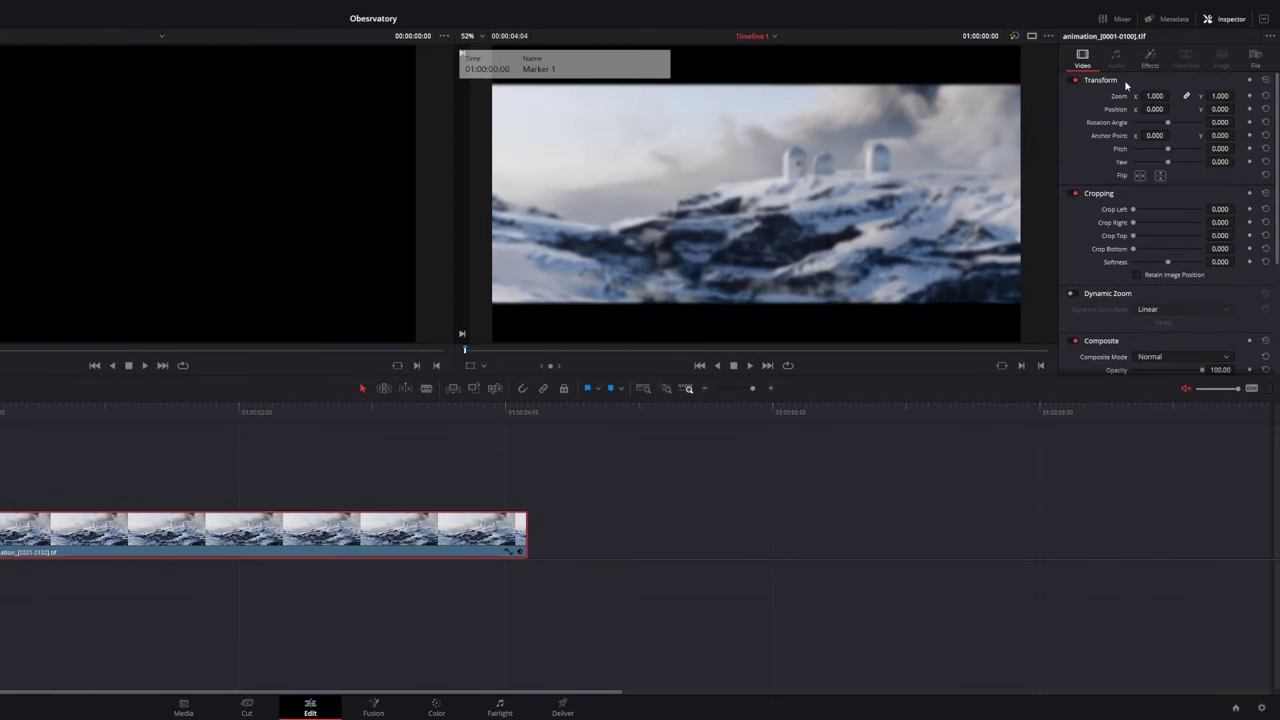
pyautogui.click(1150, 58)
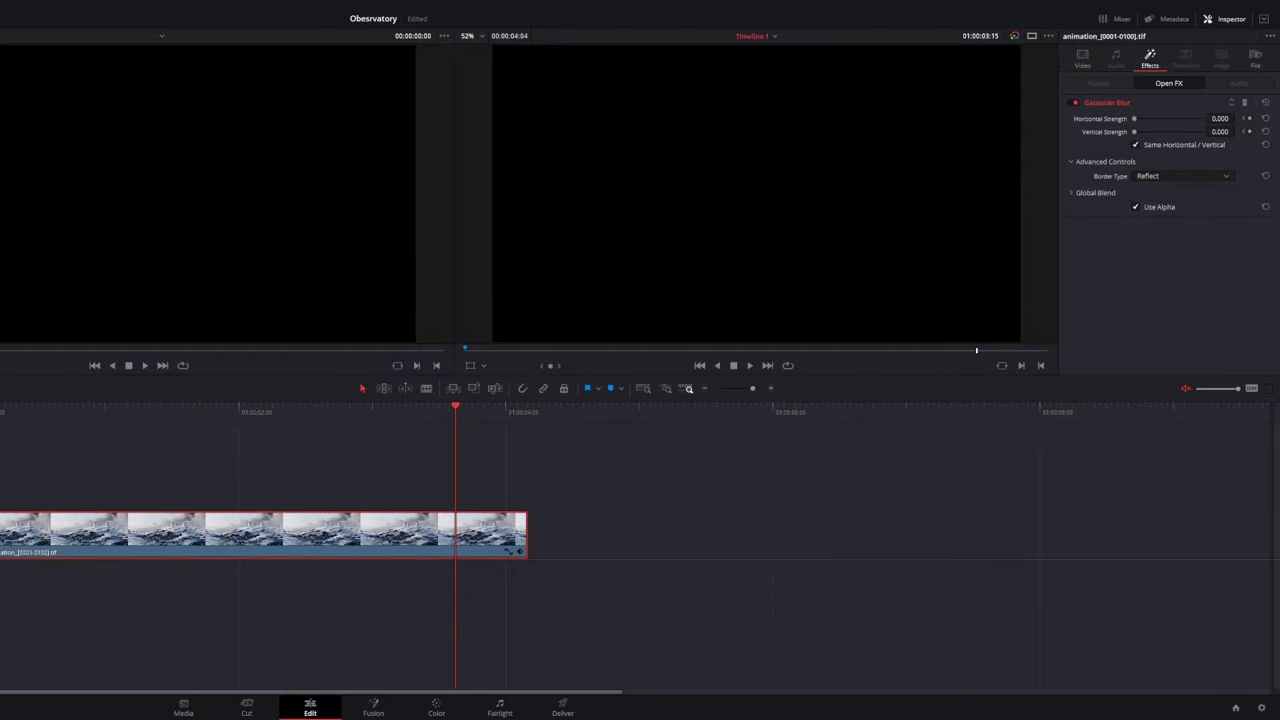
# Switch to the Deliver page for Timeline 1
pyautogui.click(558, 707)
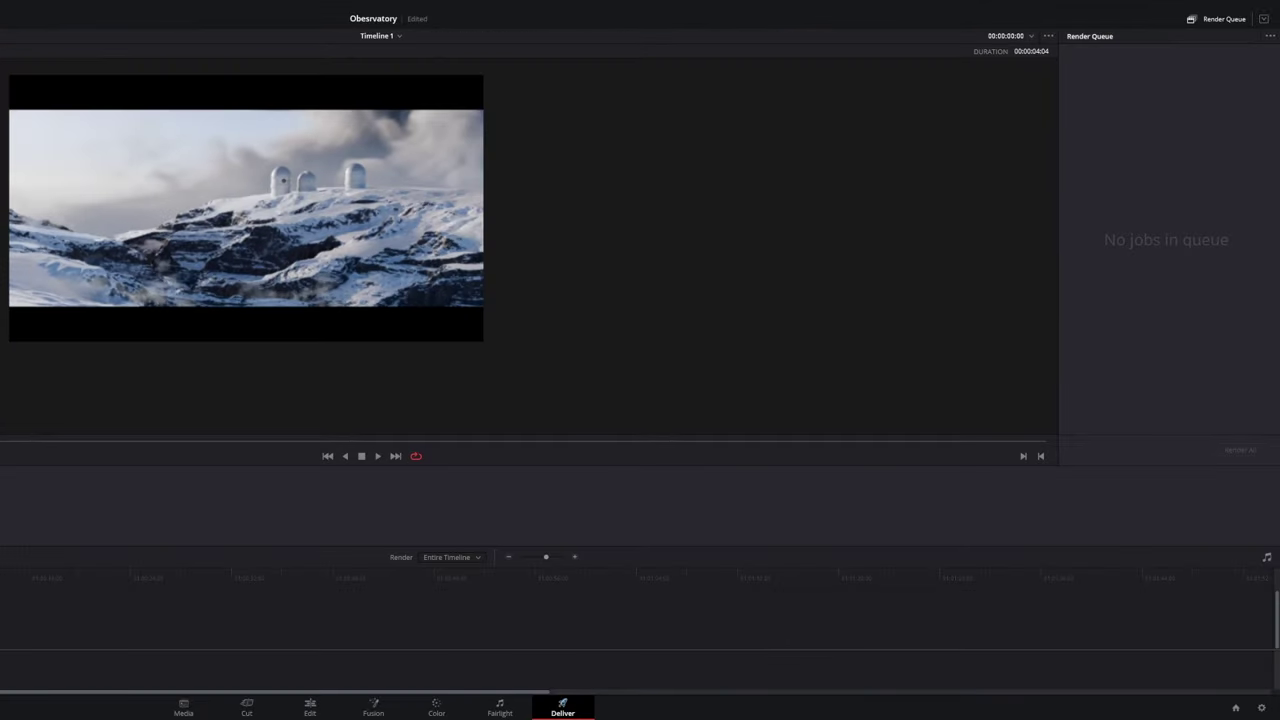